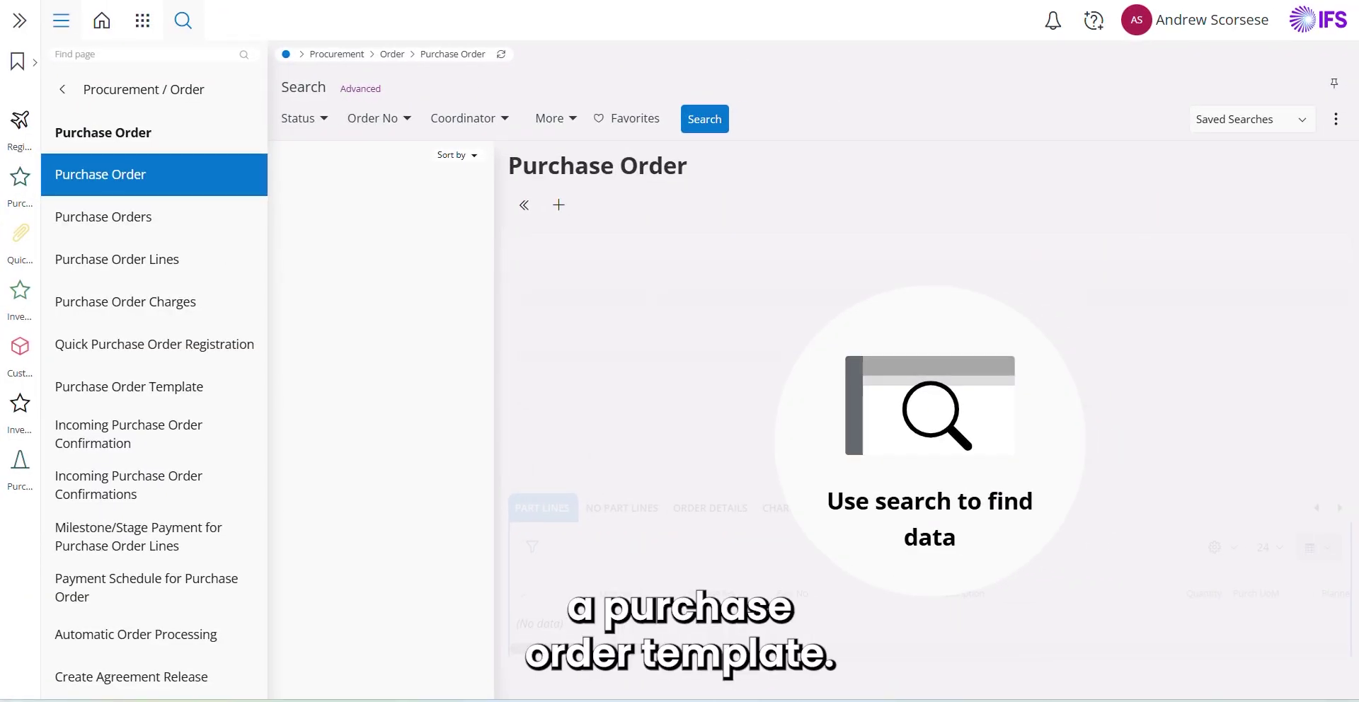
Find the Purchase Order Template page and start a new blank template record.
left_click(100, 56)
type("Purch or")
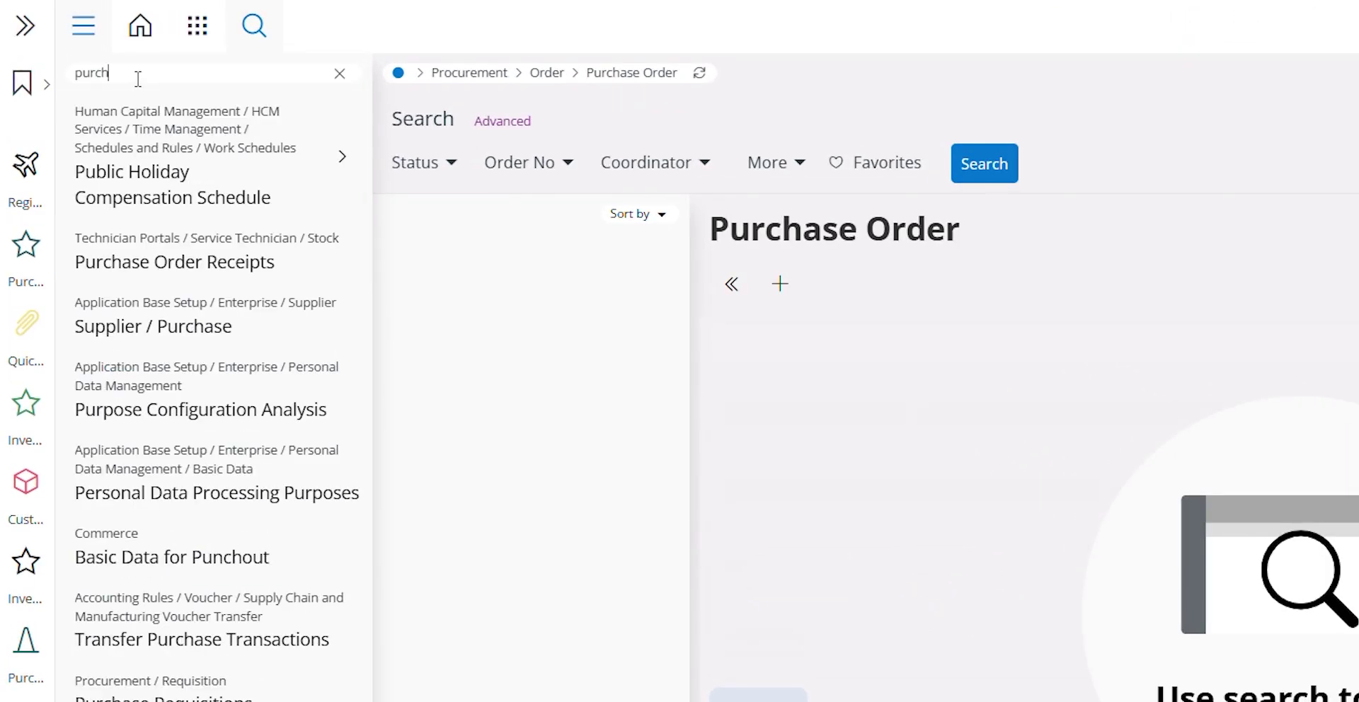
type(" te")
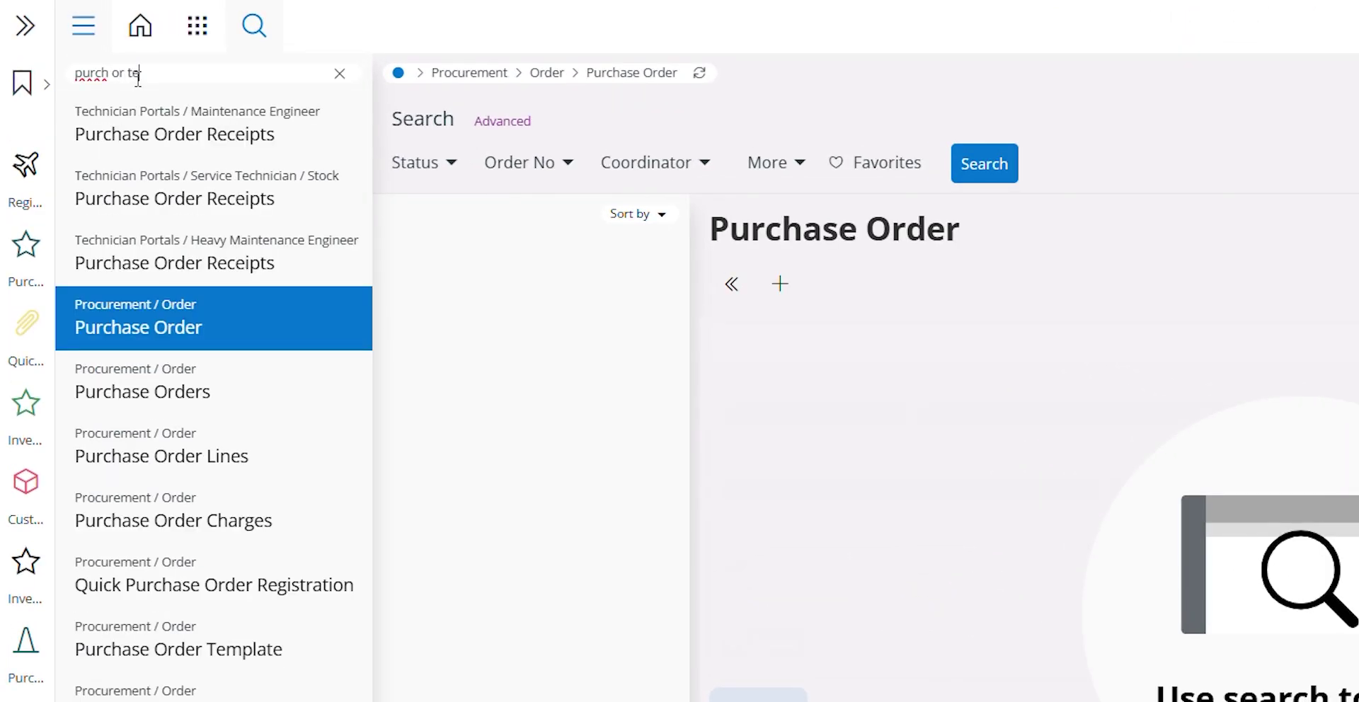
left_click(121, 138)
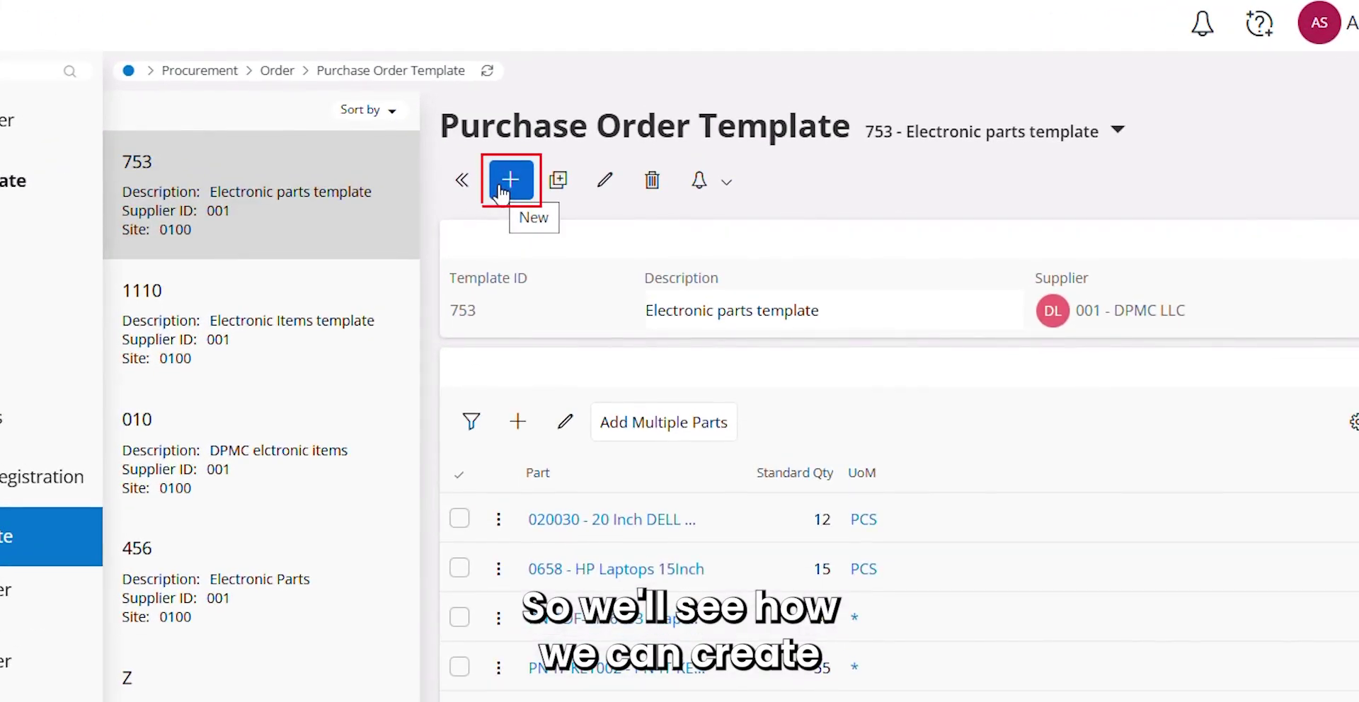
left_click(500, 190)
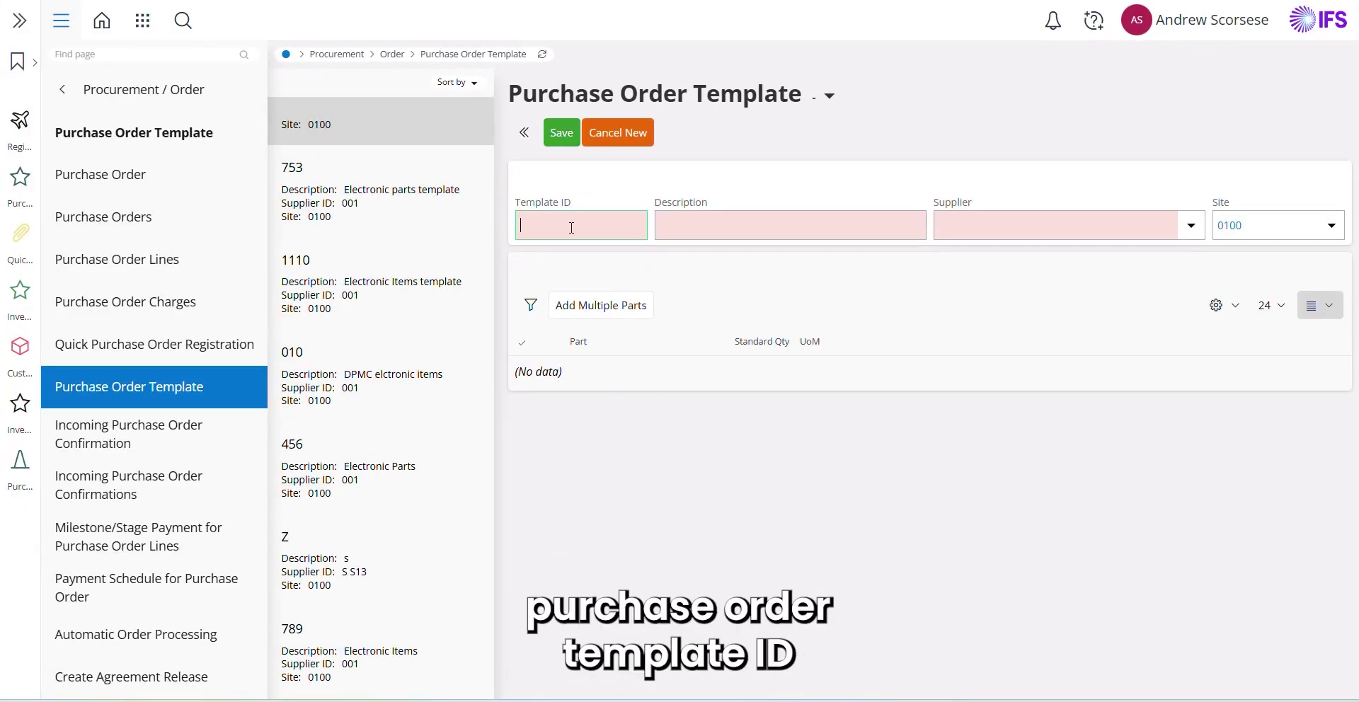
Save template 1111, 'Electronic parts', for supplier 001 - DPMC LLC.
left_click(572, 227)
type("1111")
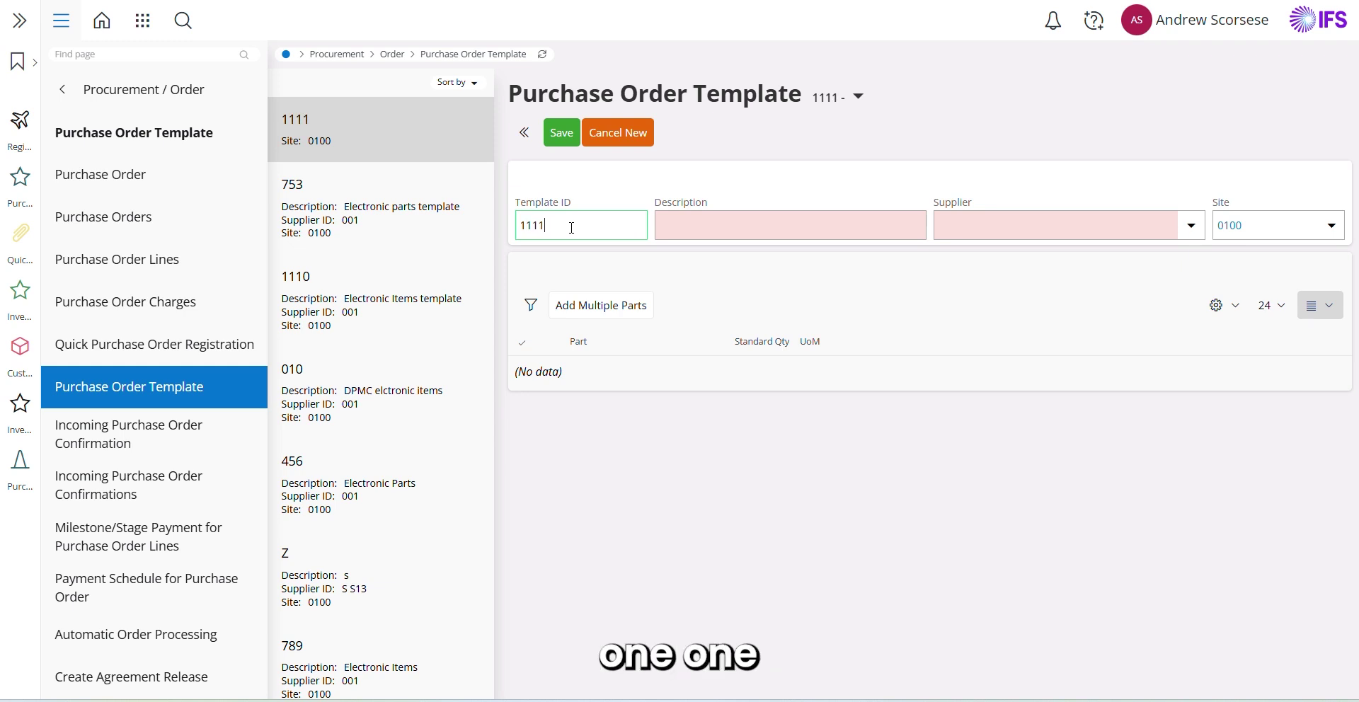
left_click(709, 223)
type("Ele")
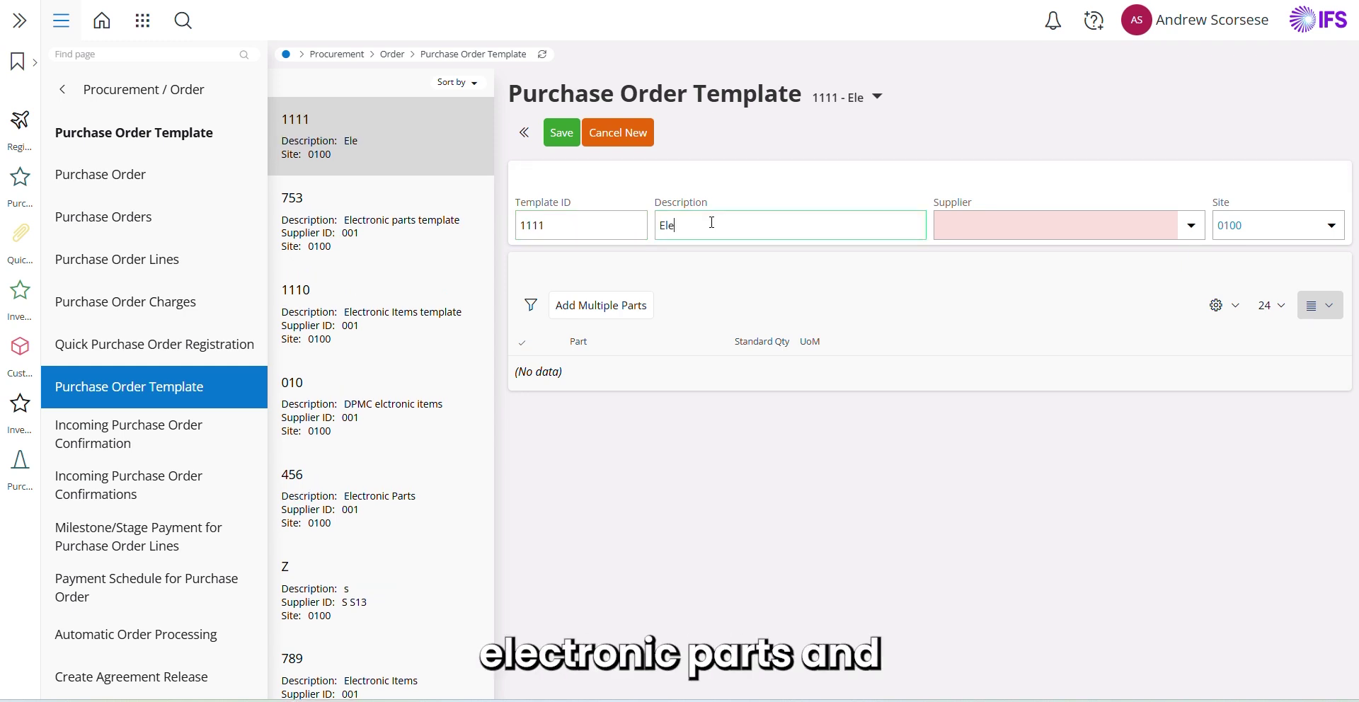
type("ctronic parts ")
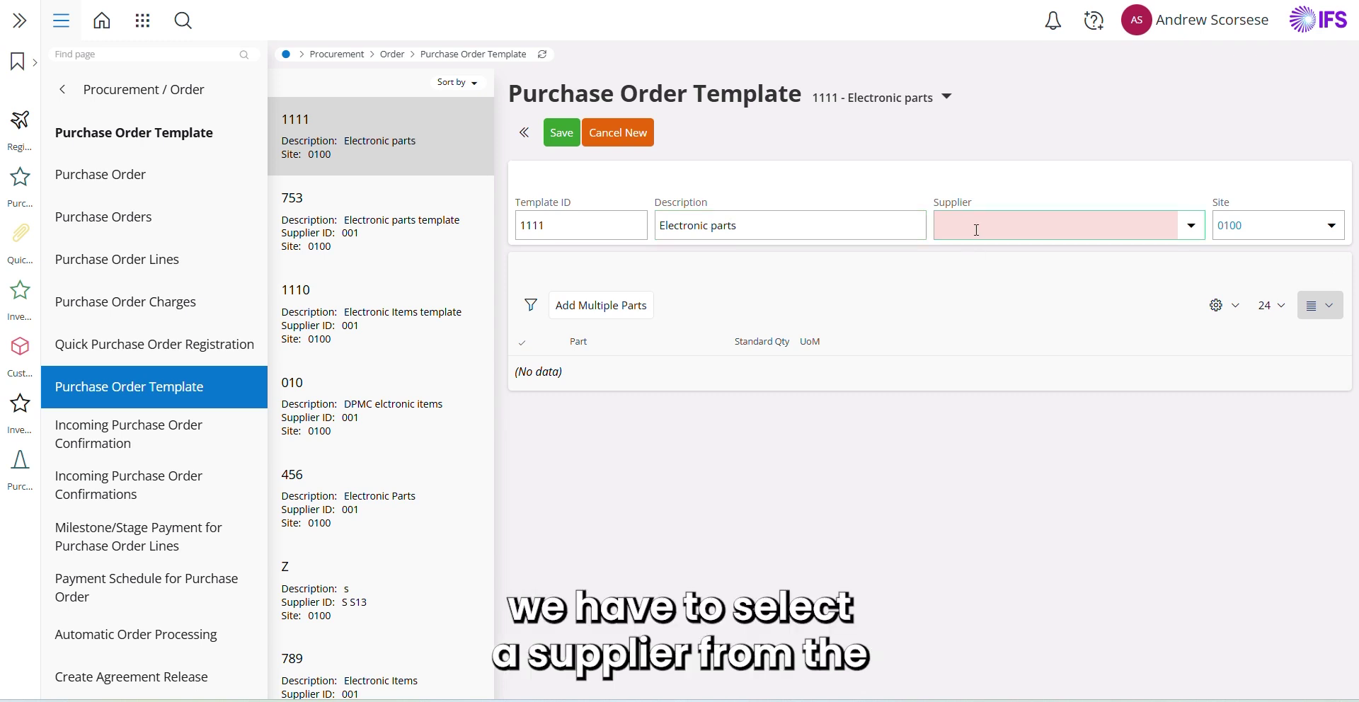
type("001")
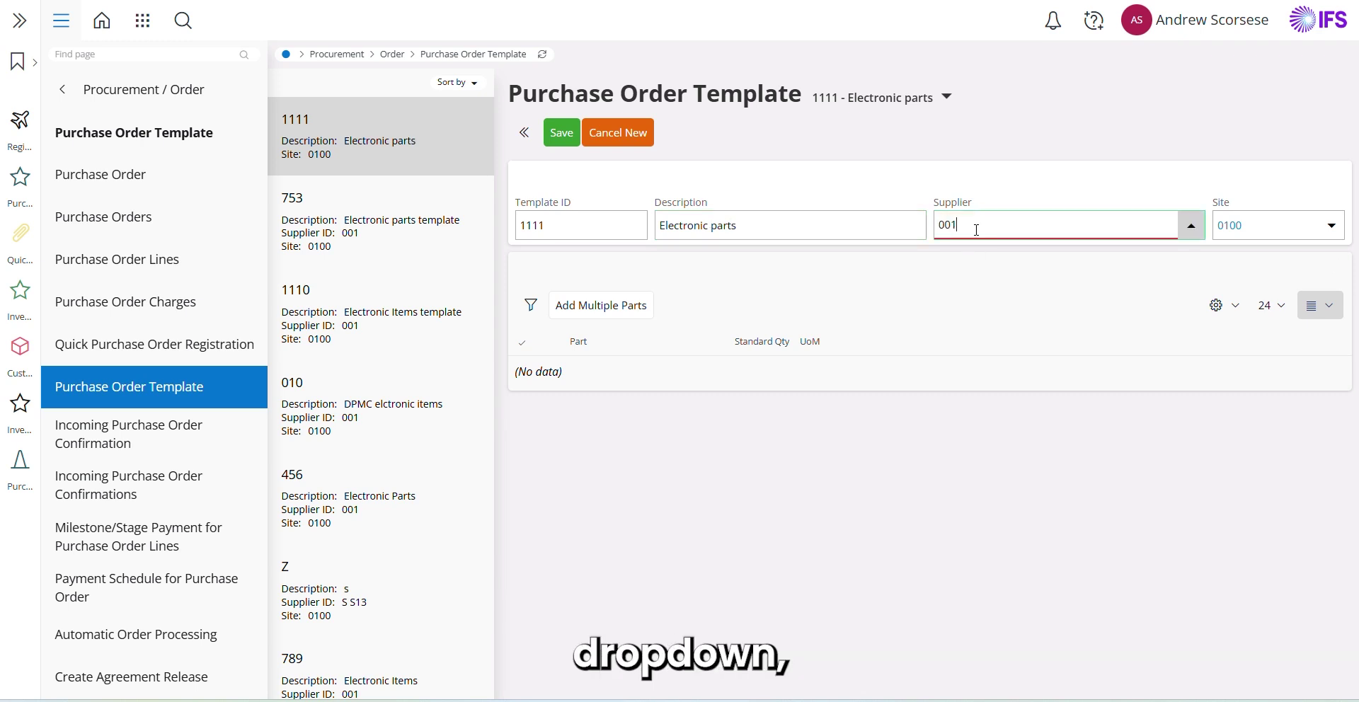
left_click(1044, 360)
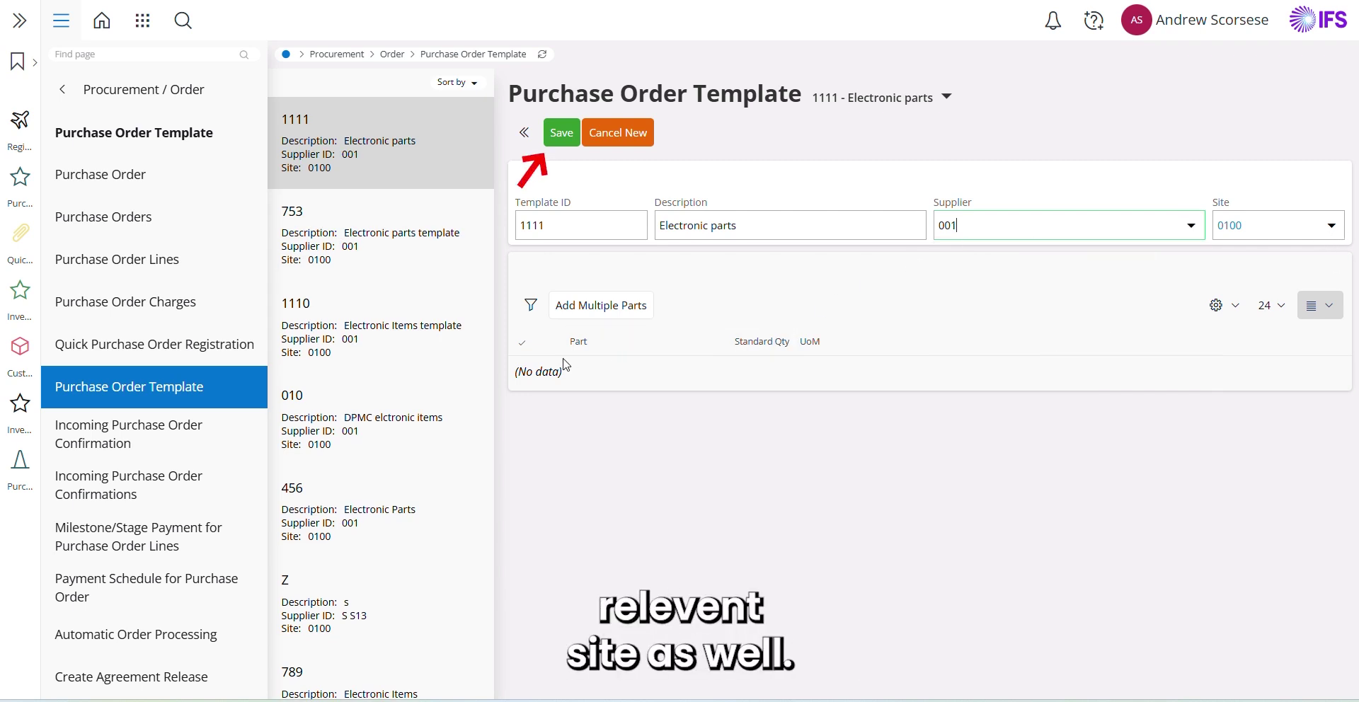
left_click(557, 143)
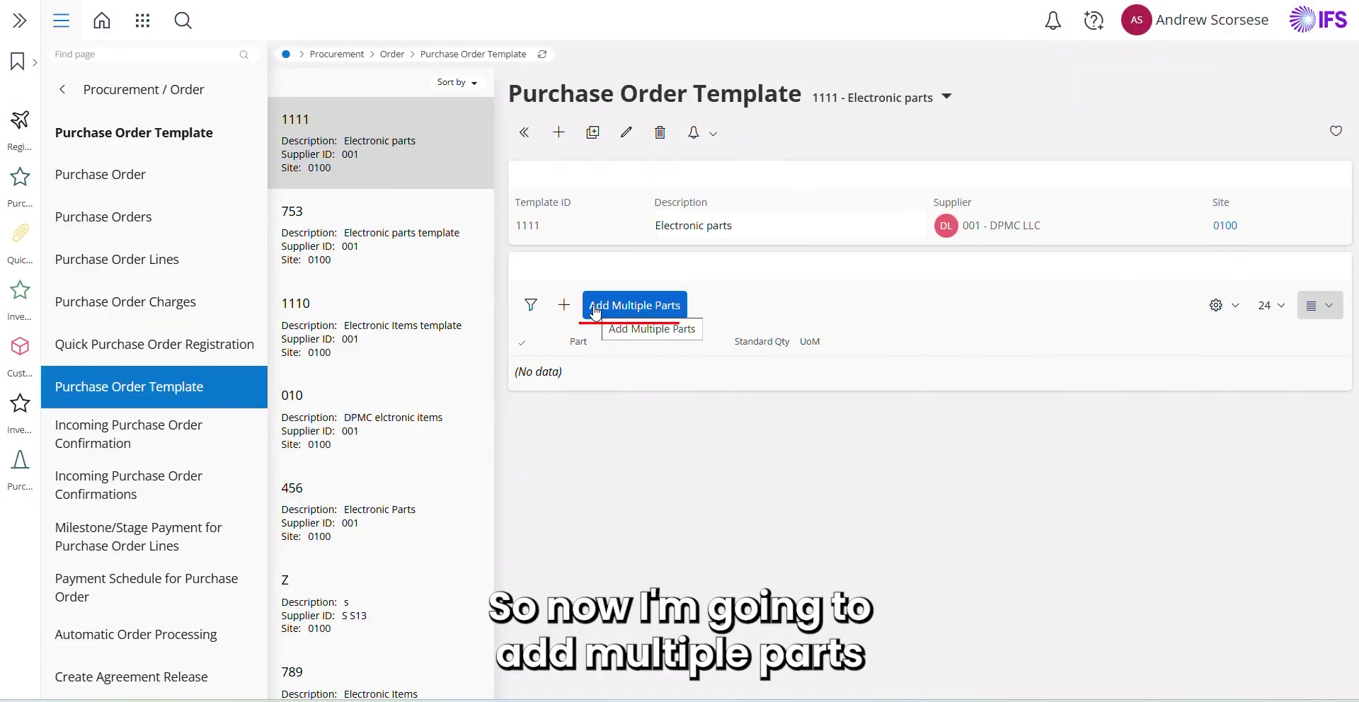
left_click(594, 310)
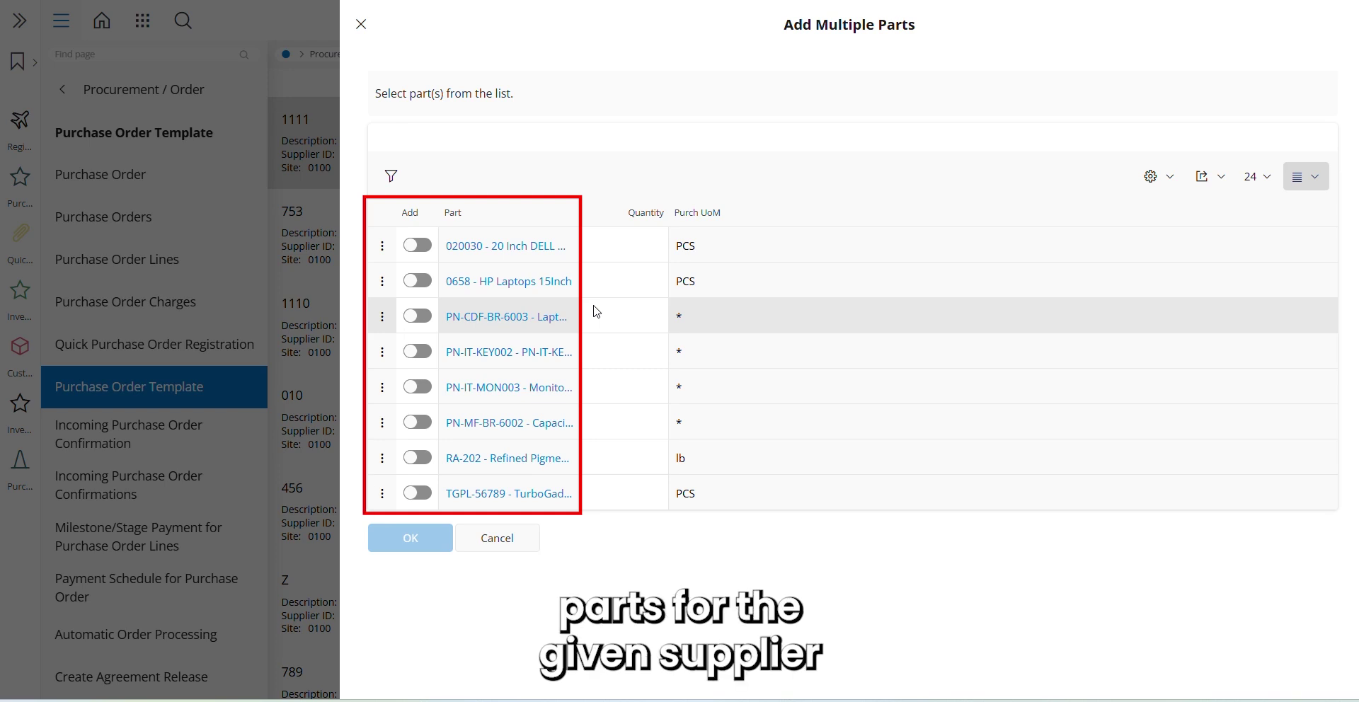
Include parts 020030, 0658 and PN-CDF-BR-6003 with quantities 15, 40 and 12.
left_click(425, 247)
left_click(624, 252)
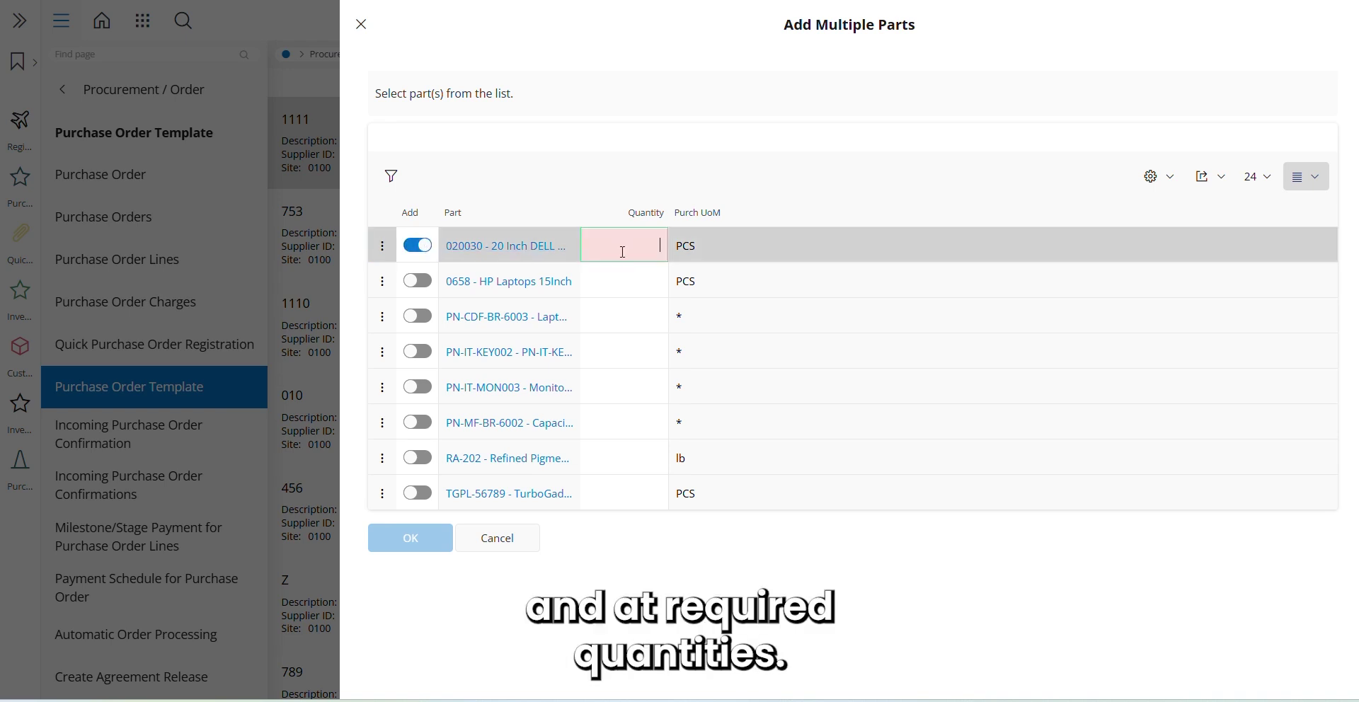
type("15")
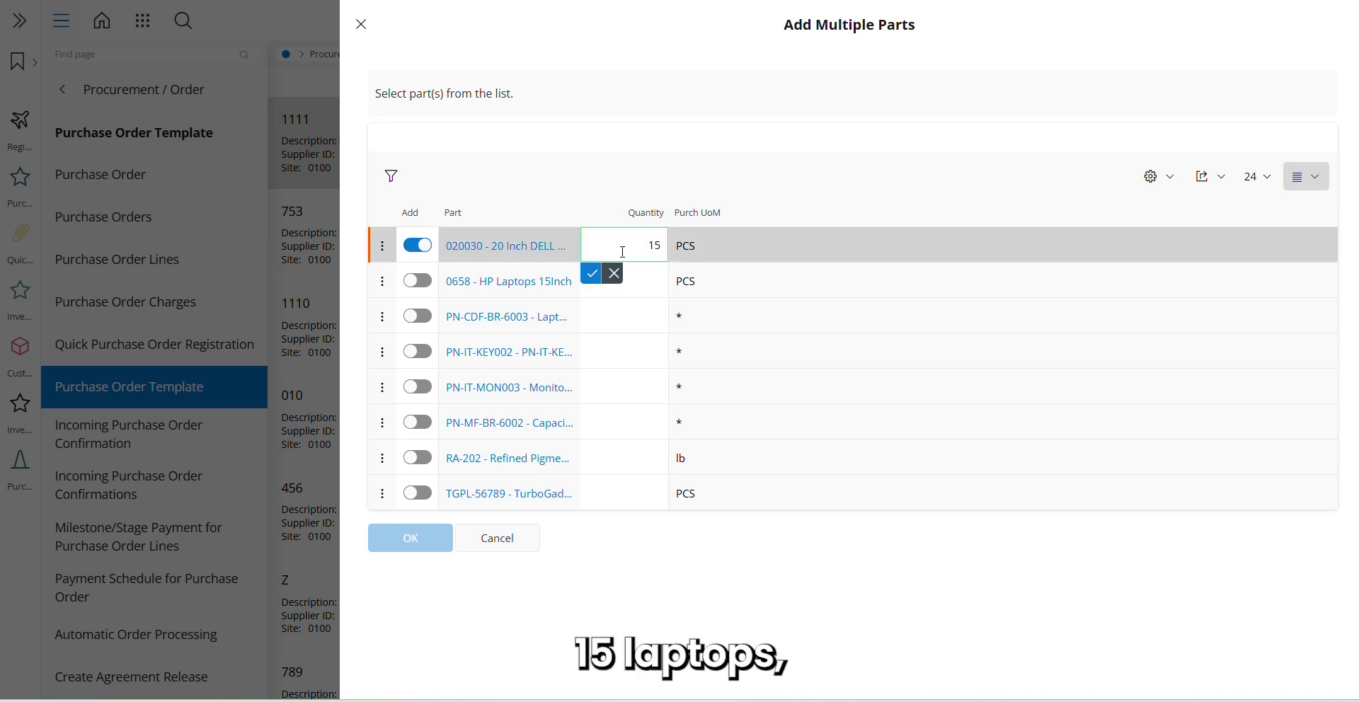
left_click(430, 286)
left_click(644, 284)
type("40")
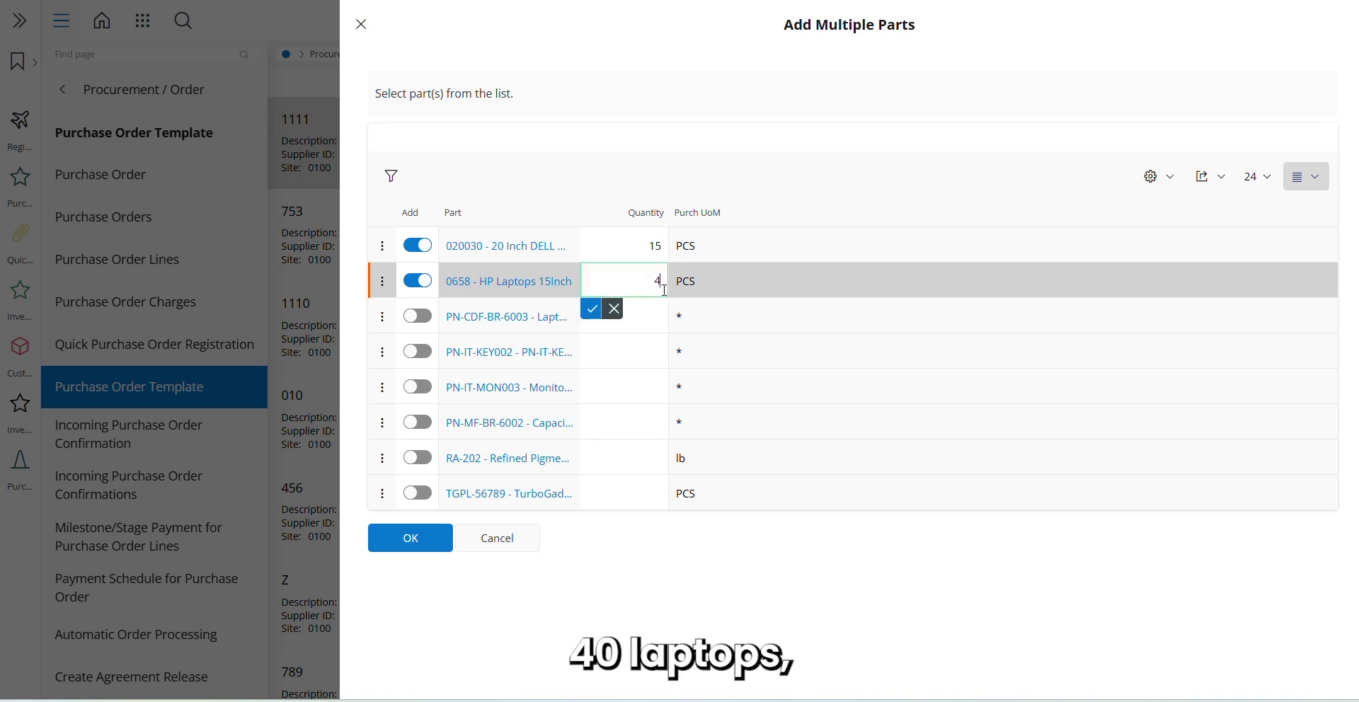
left_click(425, 316)
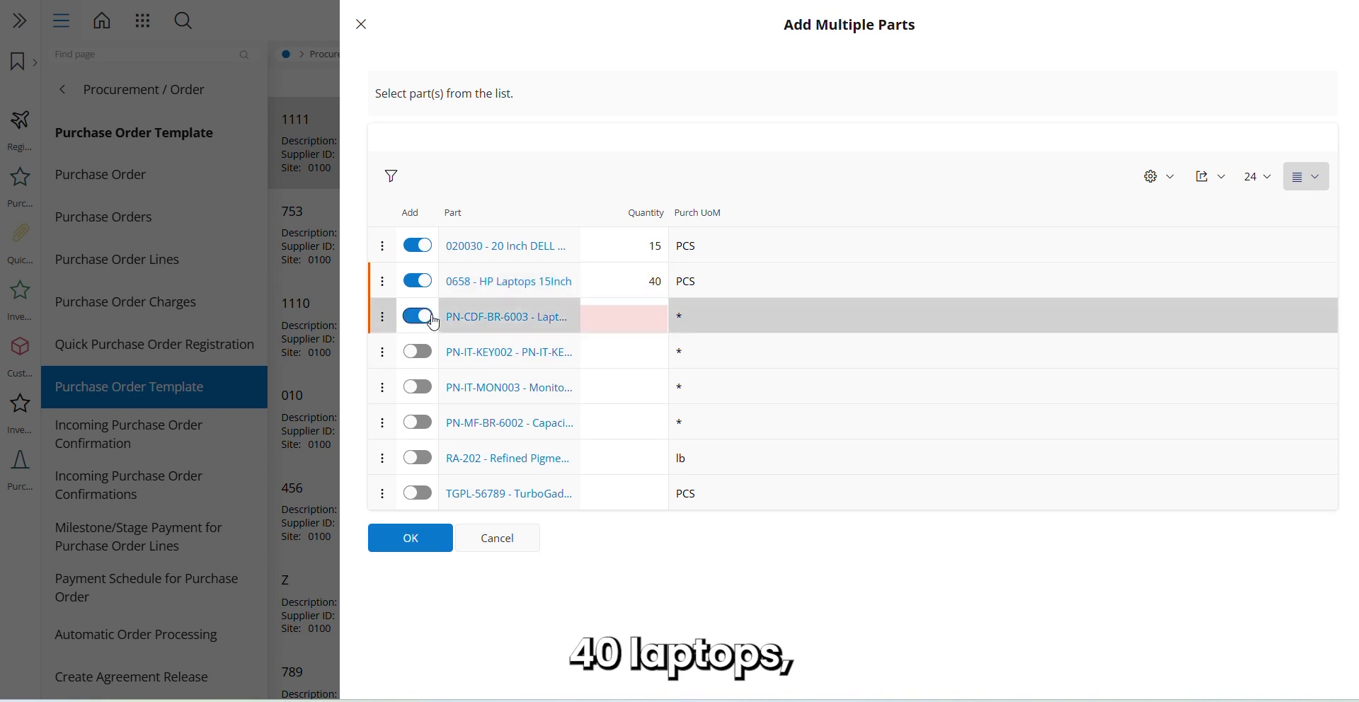
left_click(630, 322)
type("12")
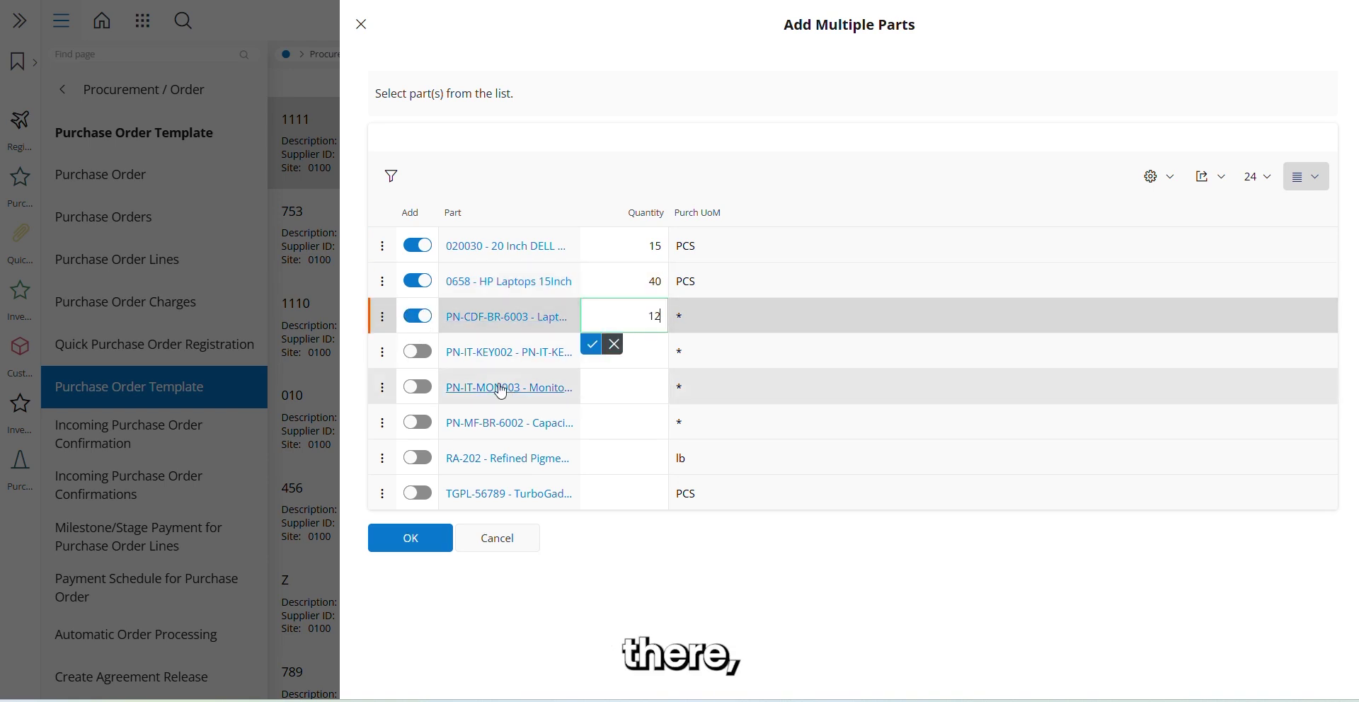
Include PN-IT-KEY002 (10) and PN-IT-MON003 (5), then add all five parts to the template.
left_click(418, 352)
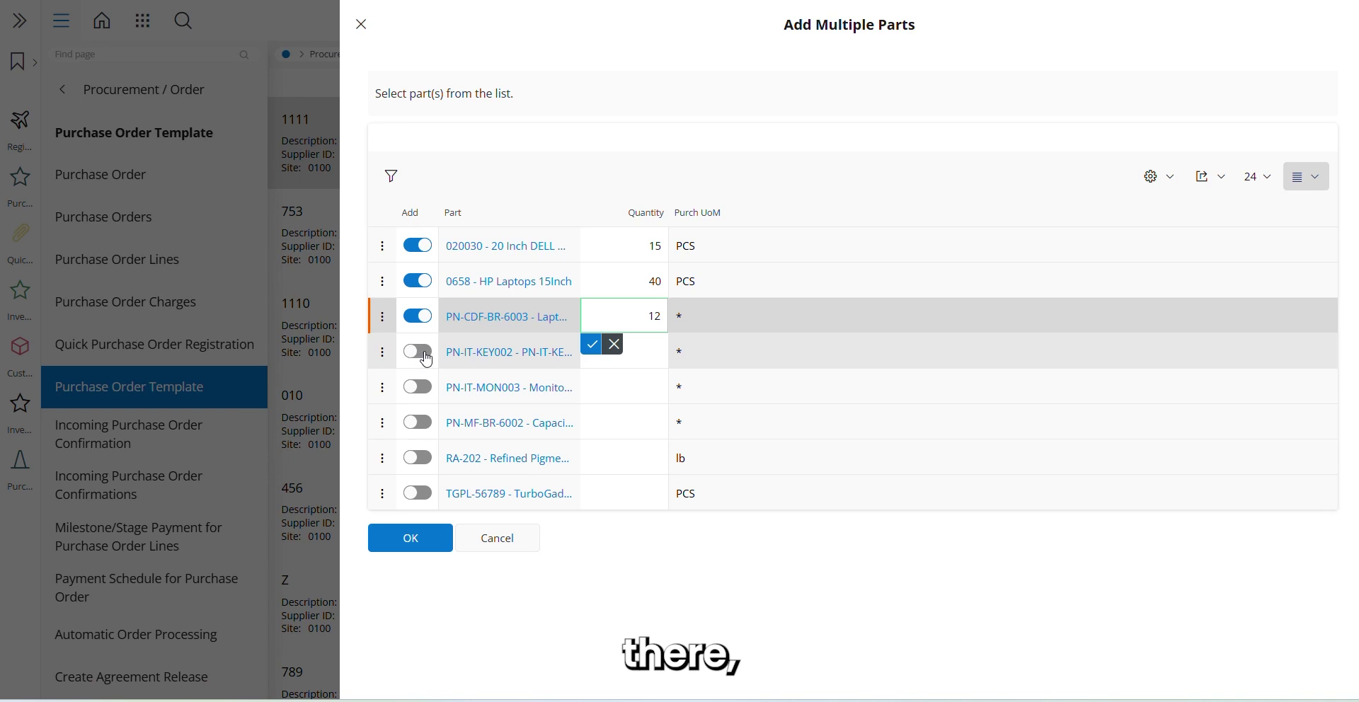
left_click(643, 354)
type("10")
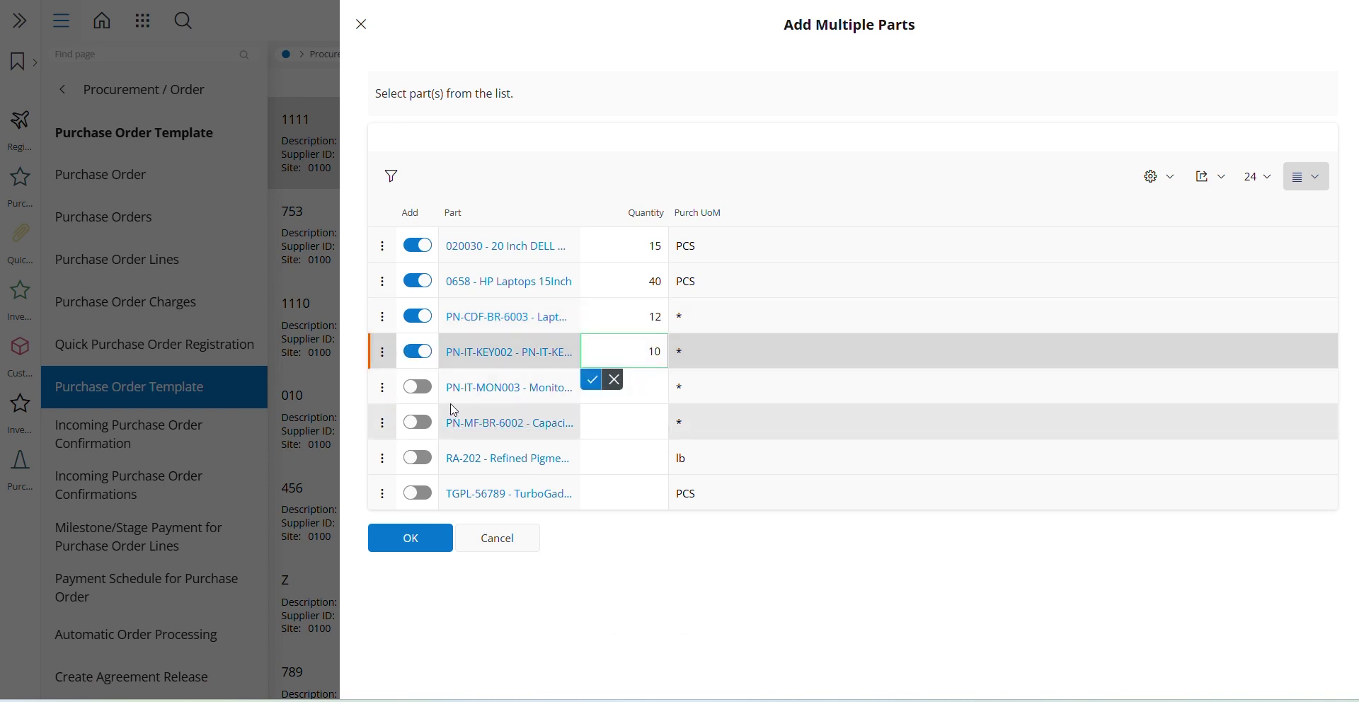
left_click(417, 387)
left_click(644, 389)
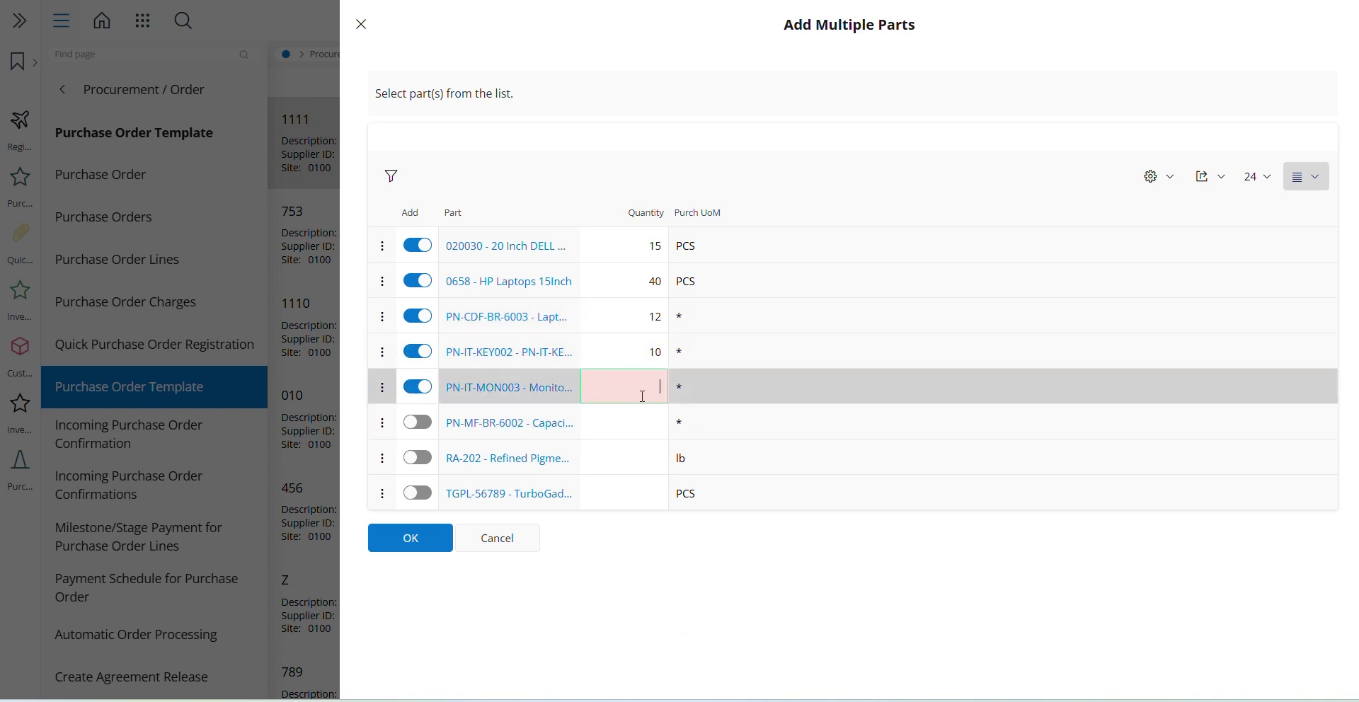
type("5")
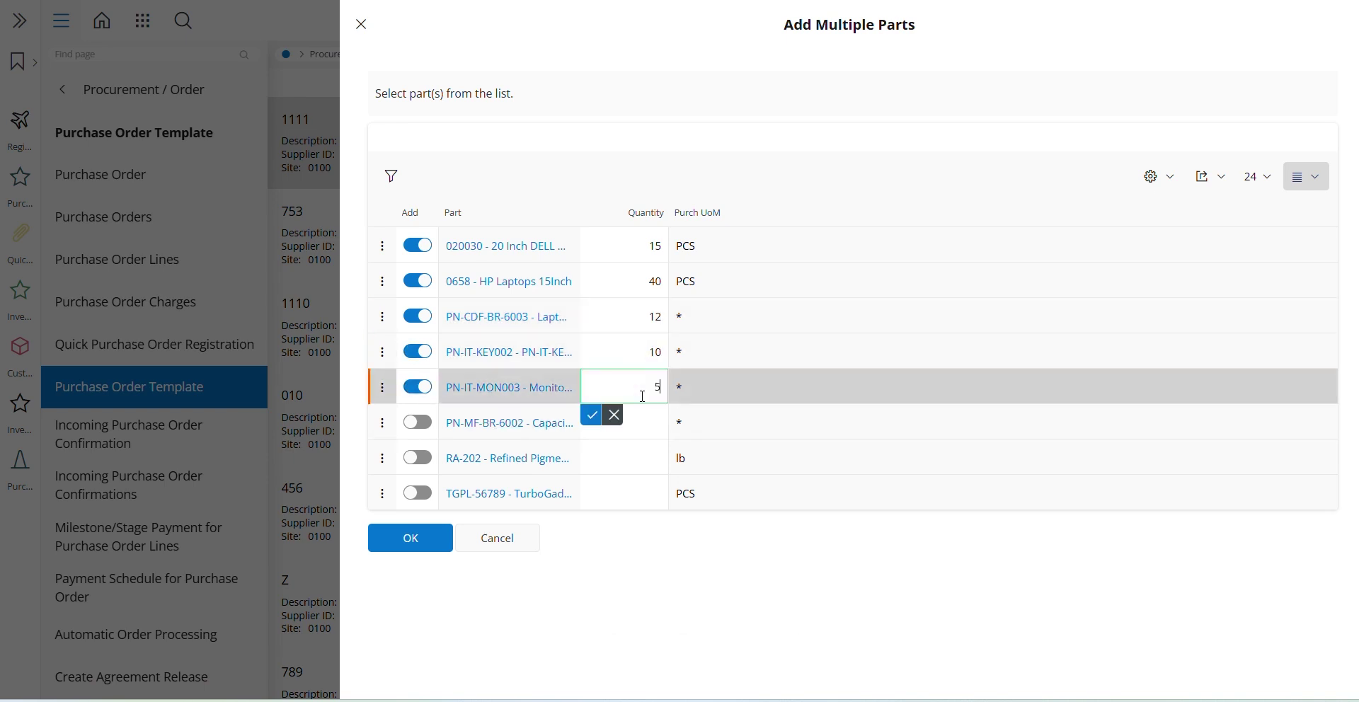
left_click(410, 539)
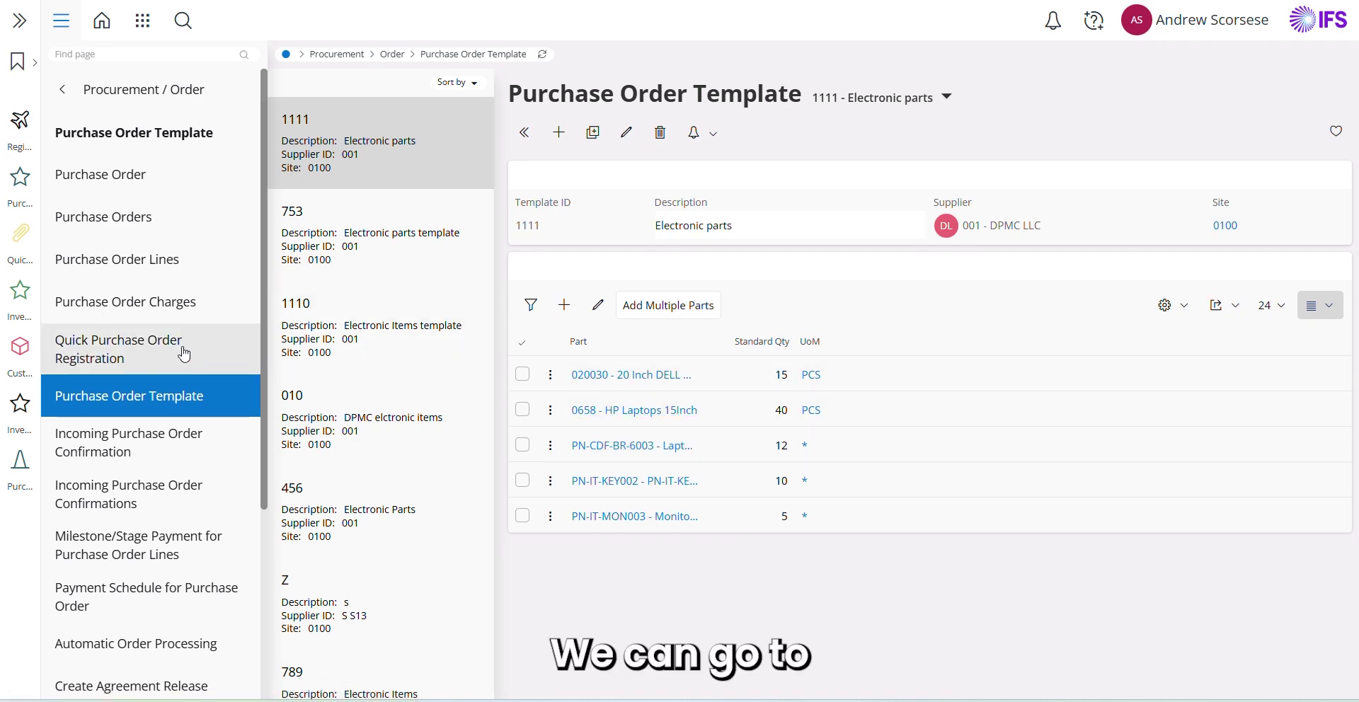
Start a quick purchase order for supplier 001 - DPMC LLC at site 0100.
left_click(184, 354)
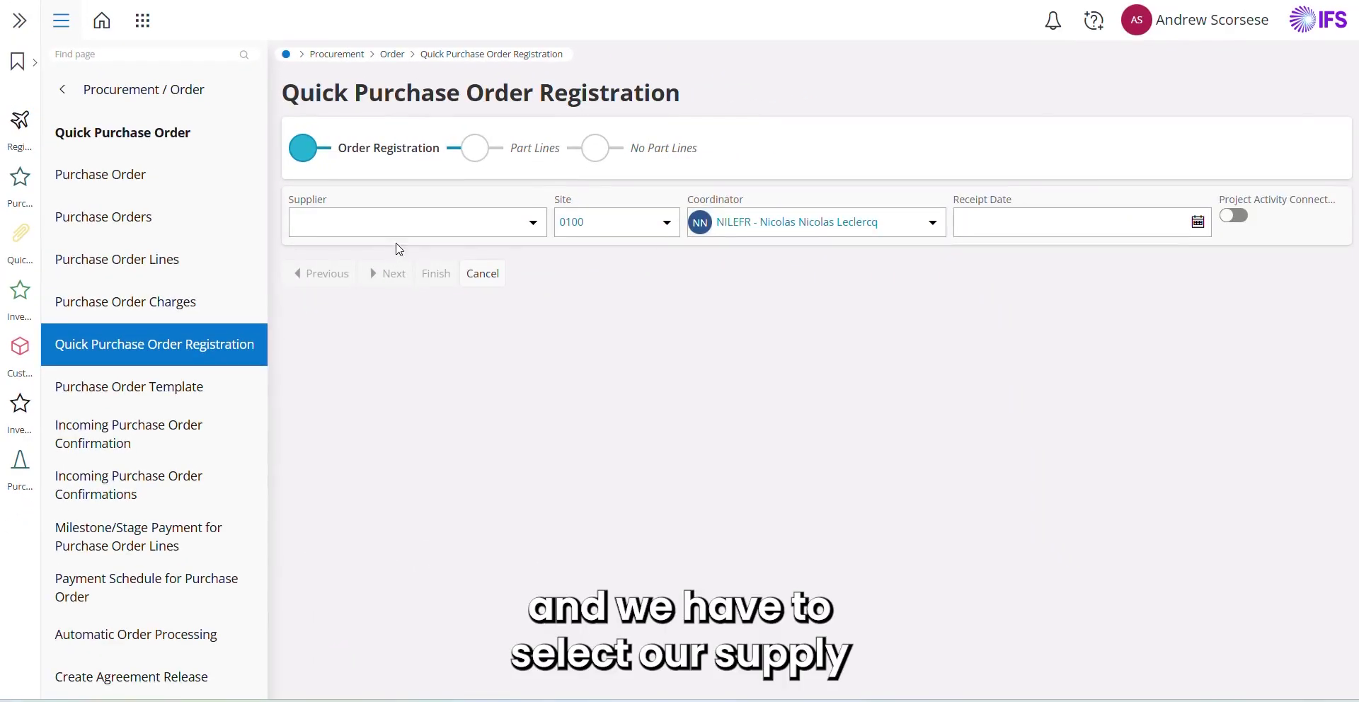
left_click(403, 220)
type("001")
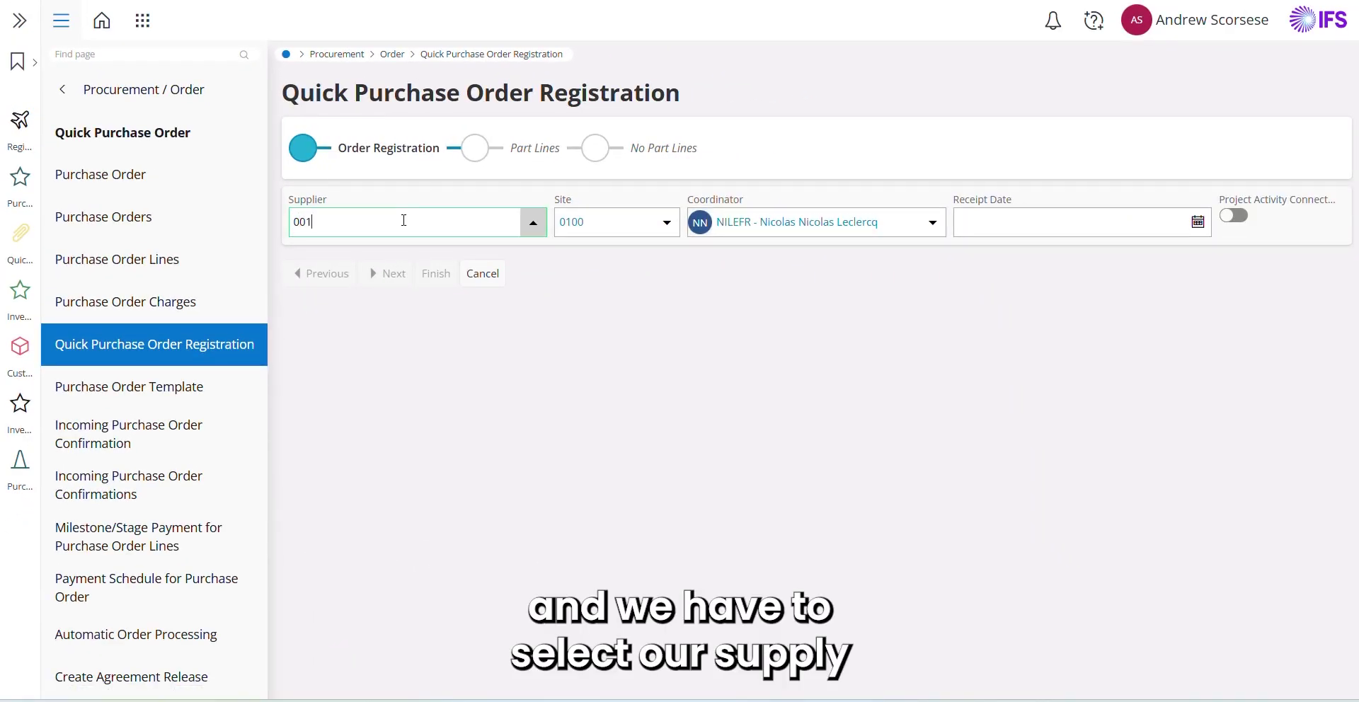
left_click(351, 318)
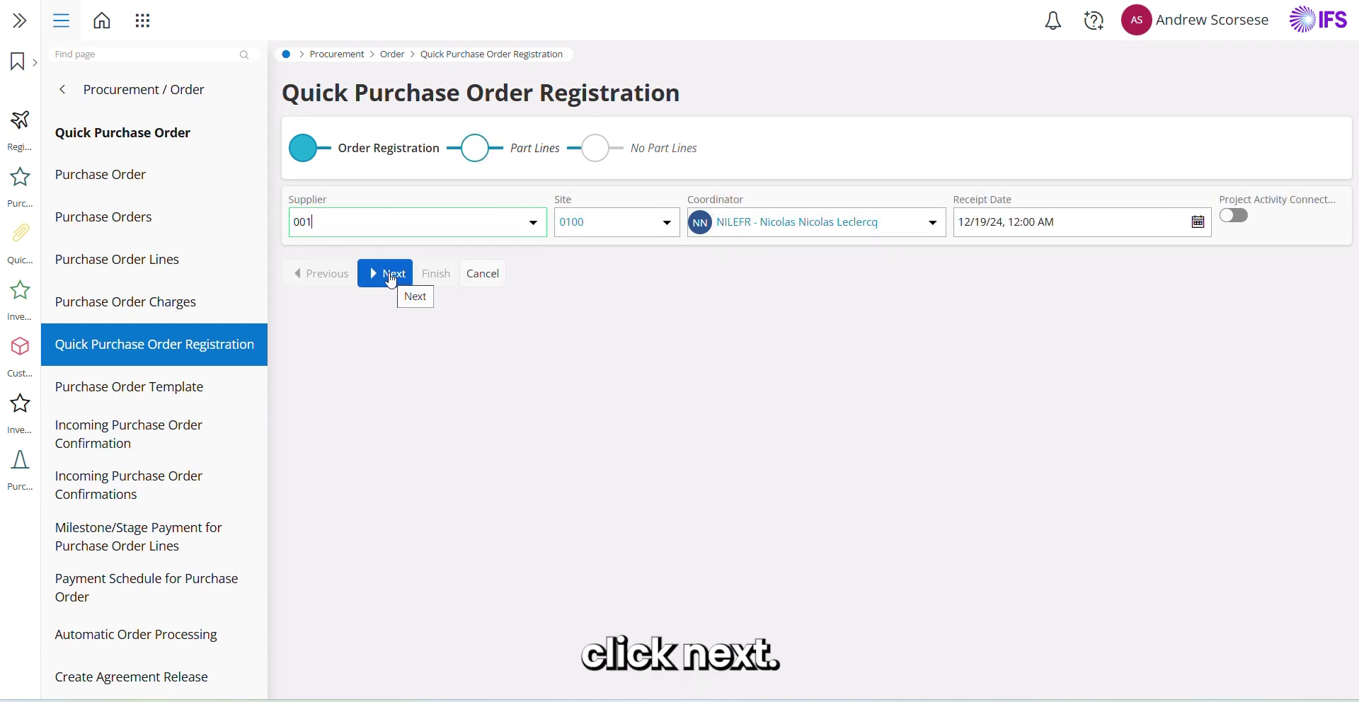
left_click(390, 279)
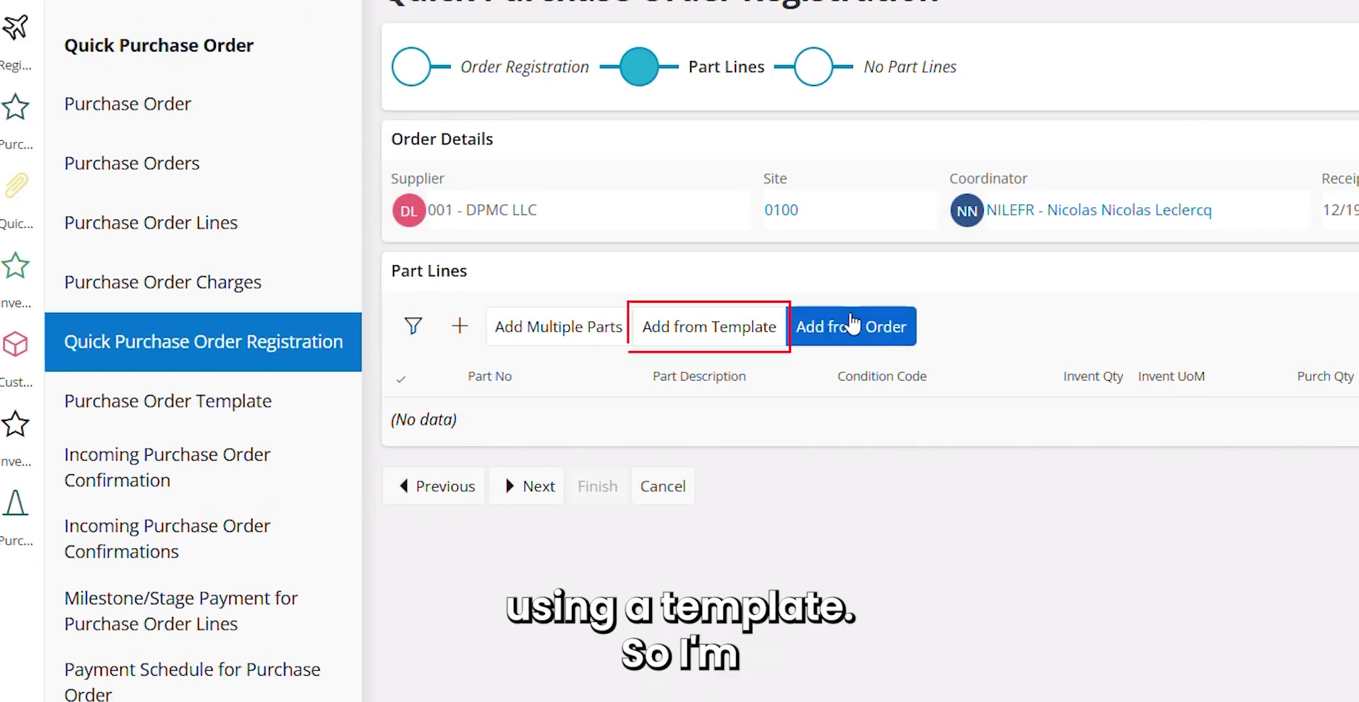
left_click(752, 333)
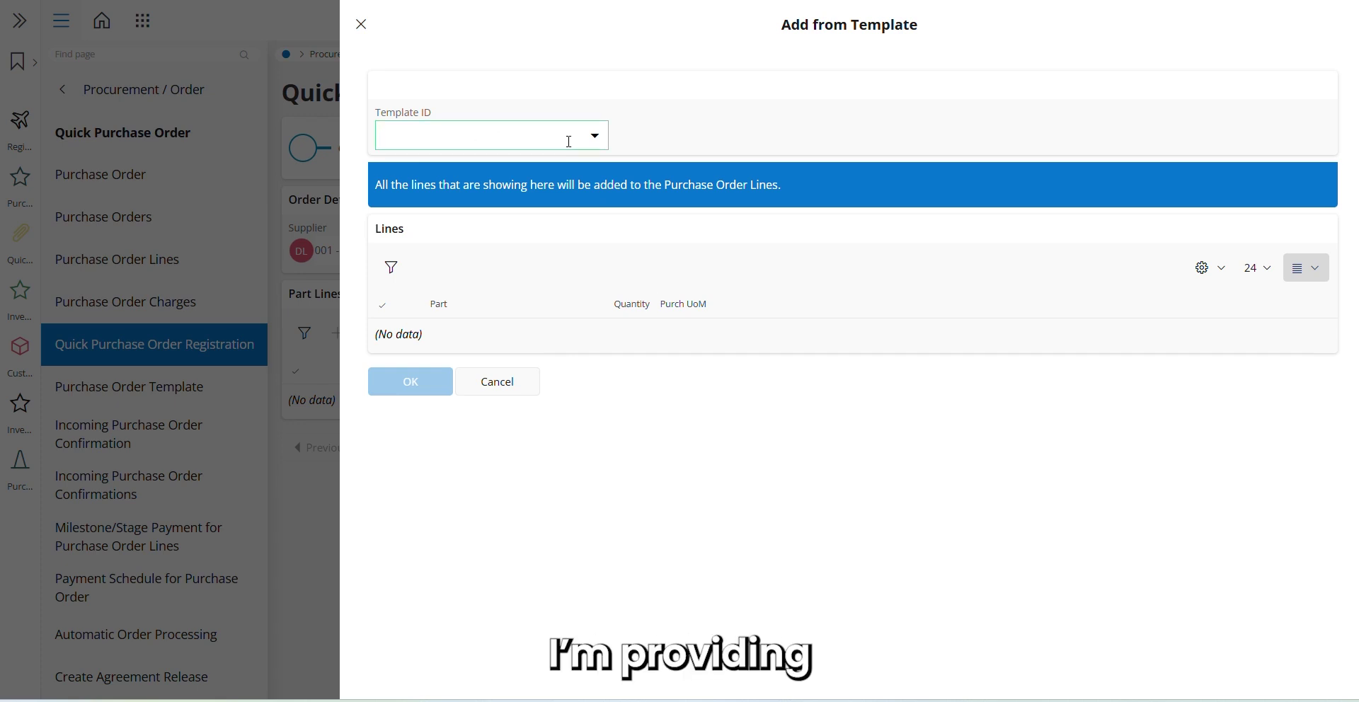
Add template 1111's lines to the order, deleting the PN-IT-MON003 monitor line first.
left_click(569, 141)
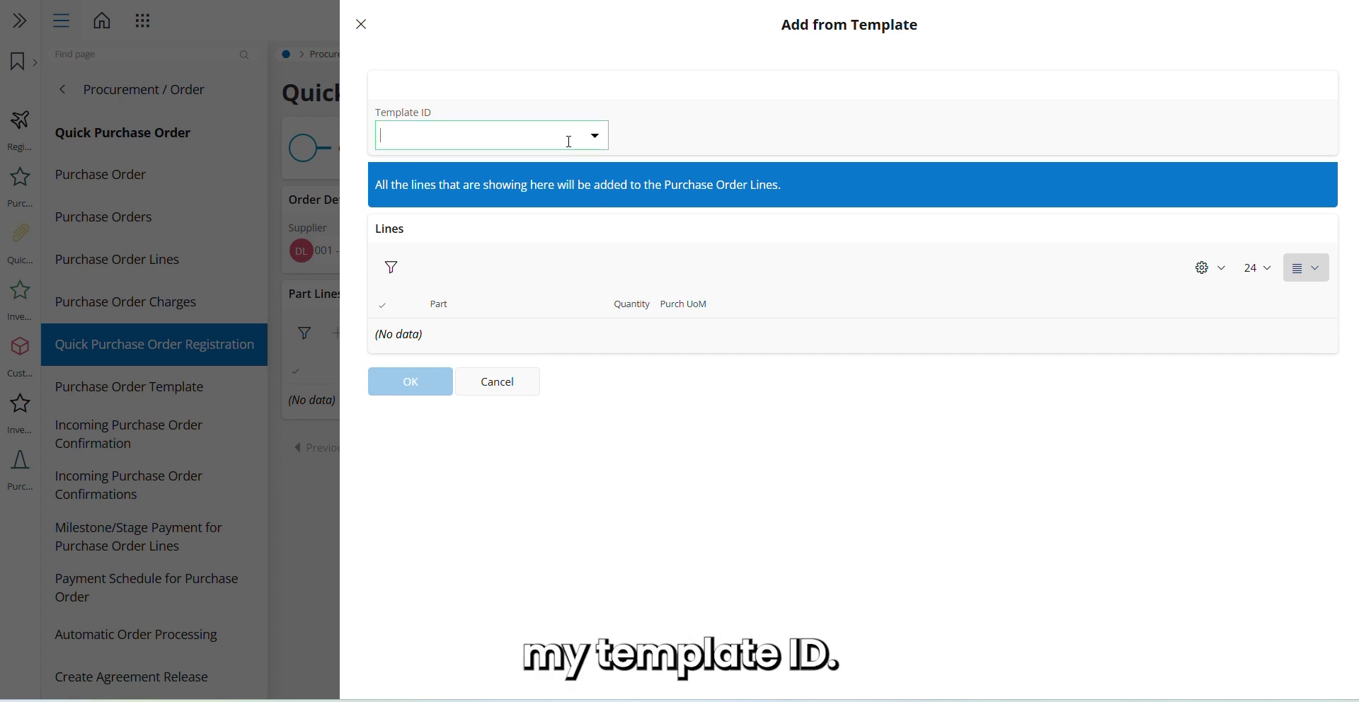
type("1111")
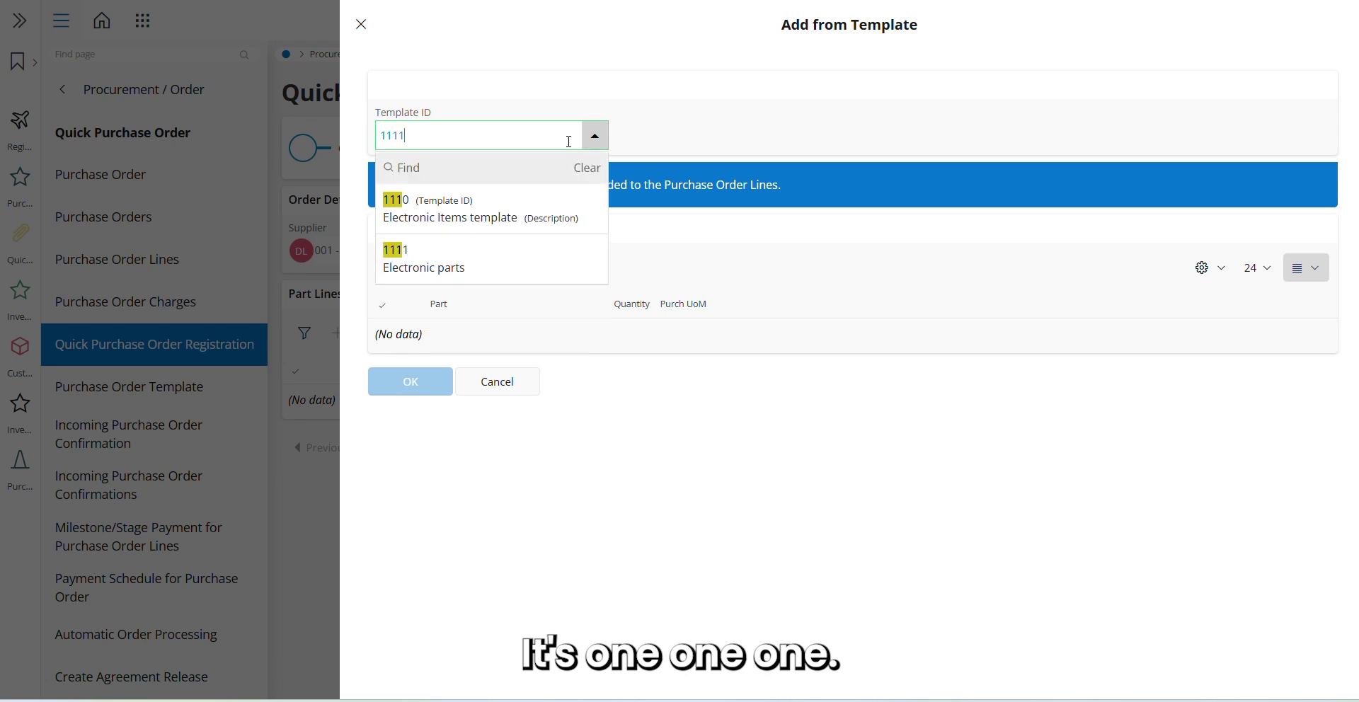
left_click(487, 210)
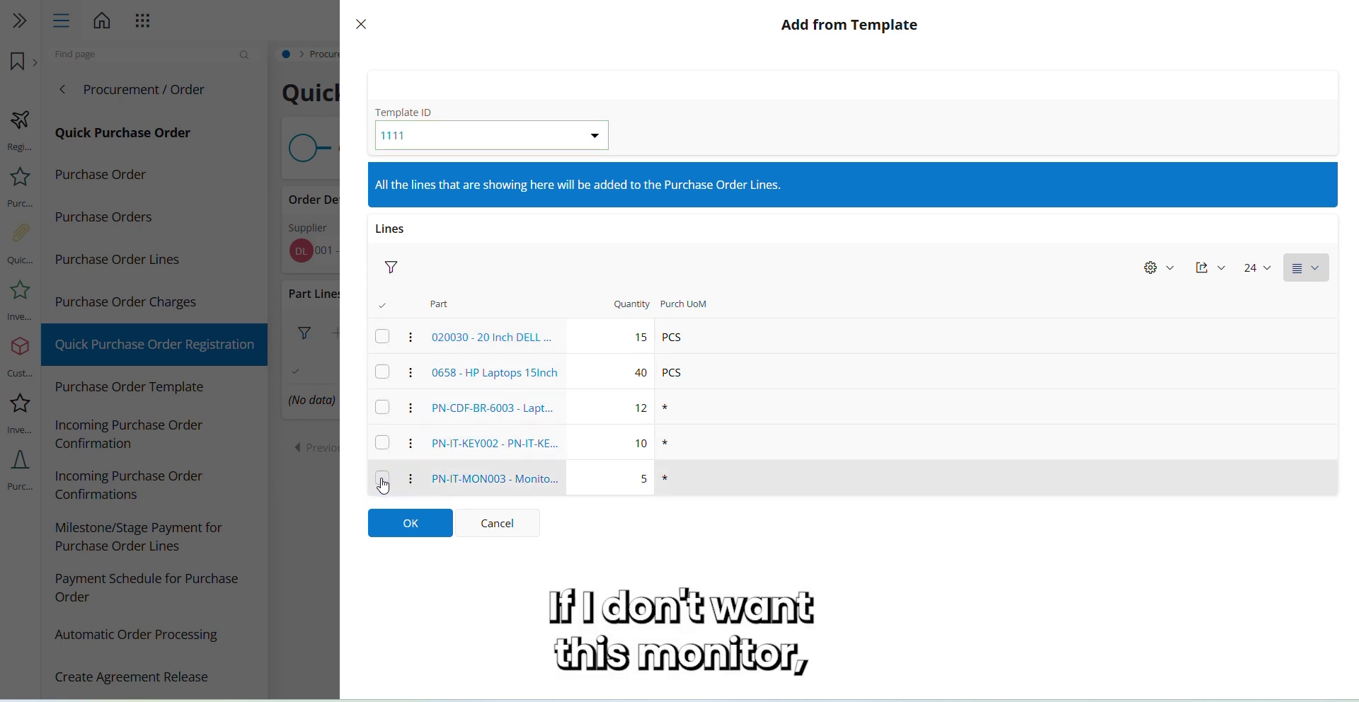
left_click(382, 480)
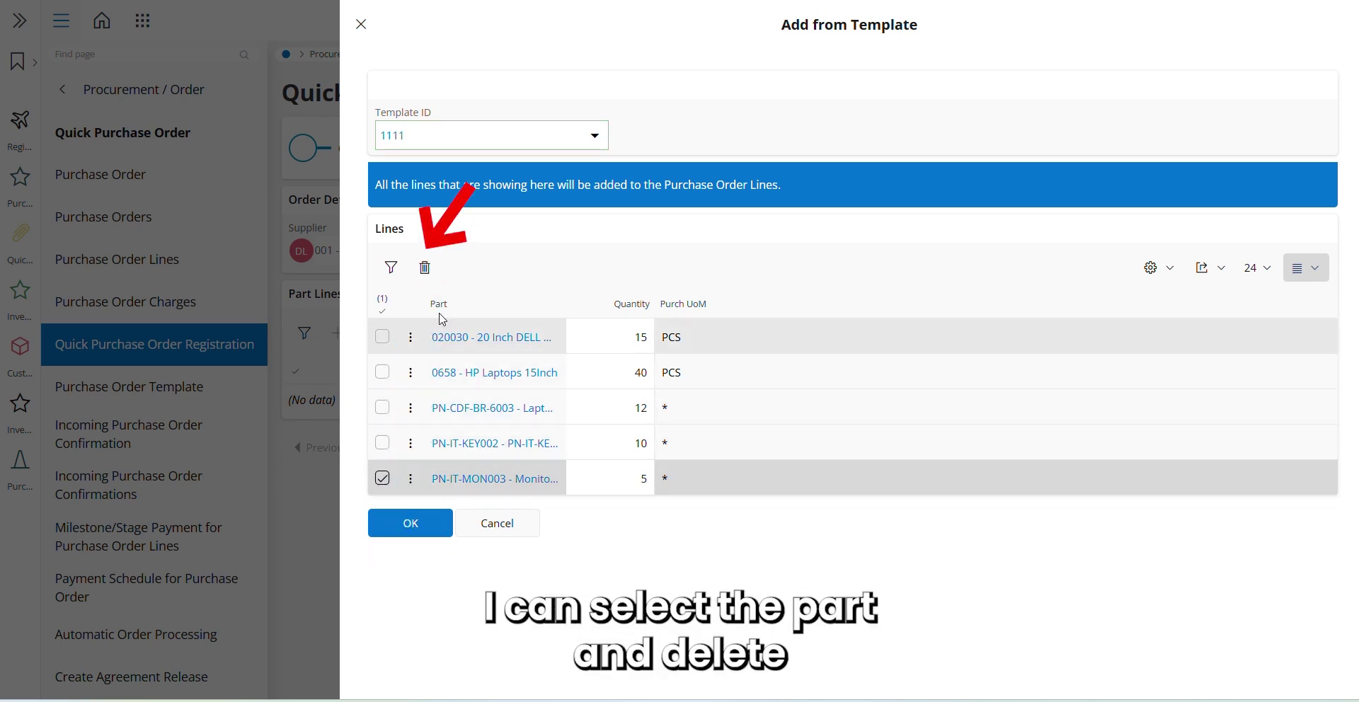
left_click(426, 273)
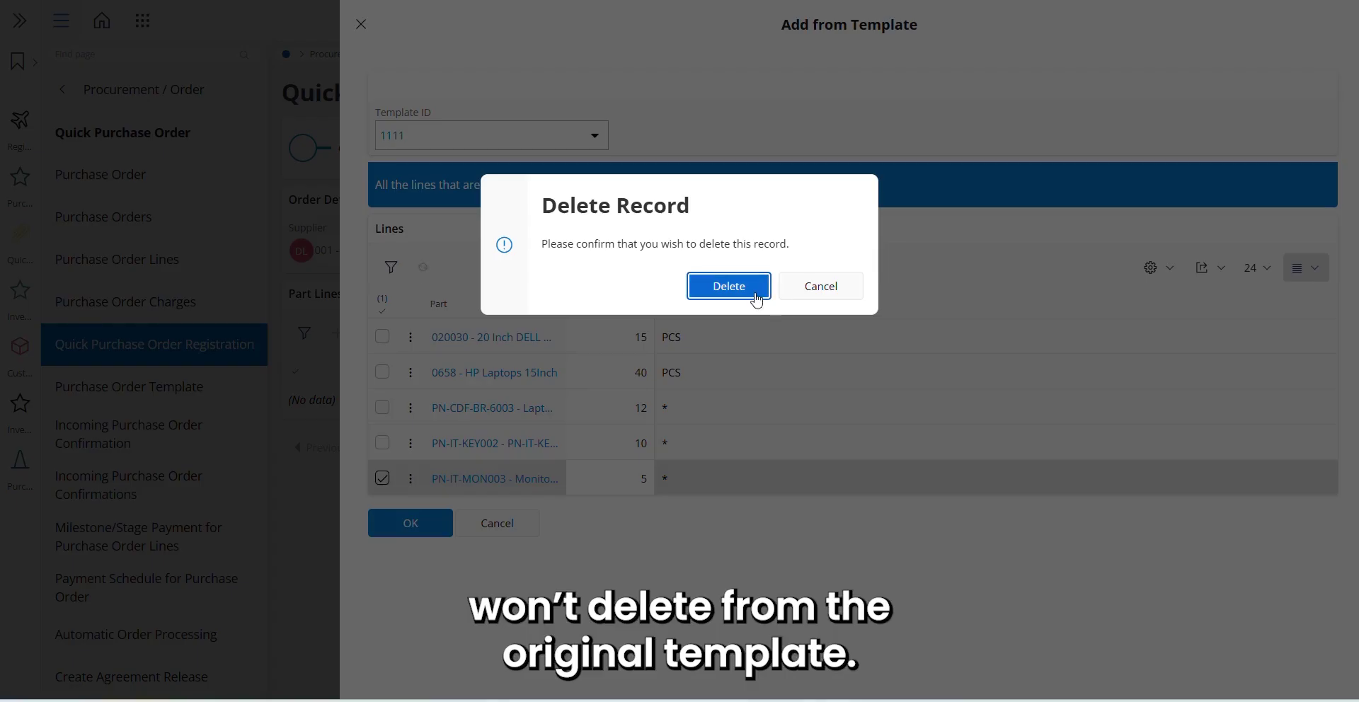
left_click(754, 292)
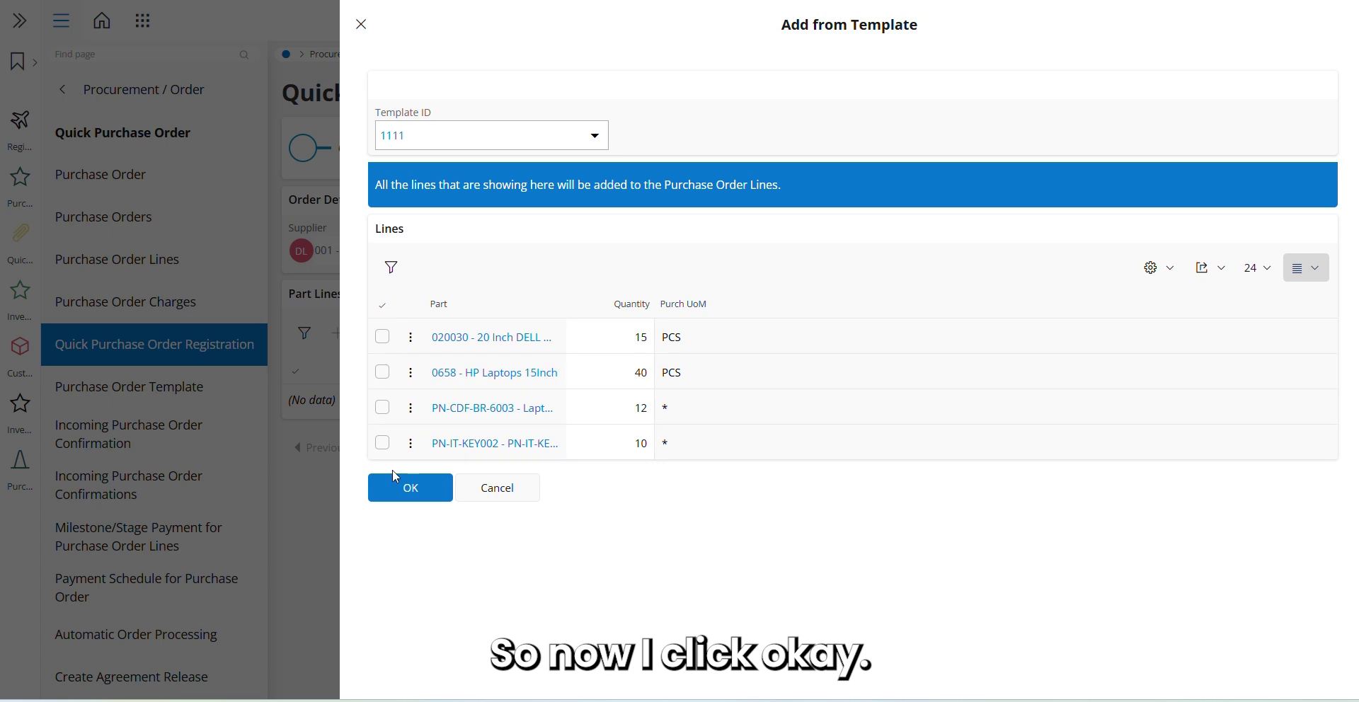
left_click(400, 499)
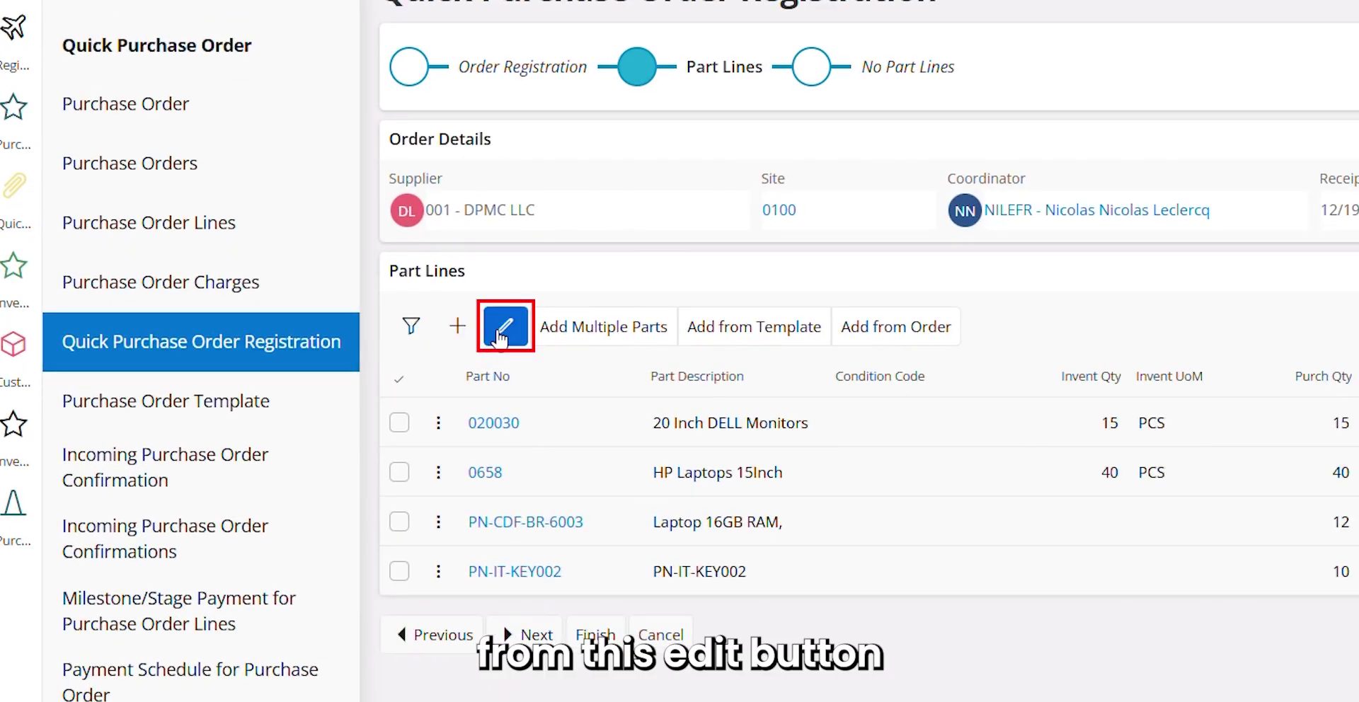
Change the 20 Inch DELL Monitors line's purchase quantity to 20.
left_click(500, 332)
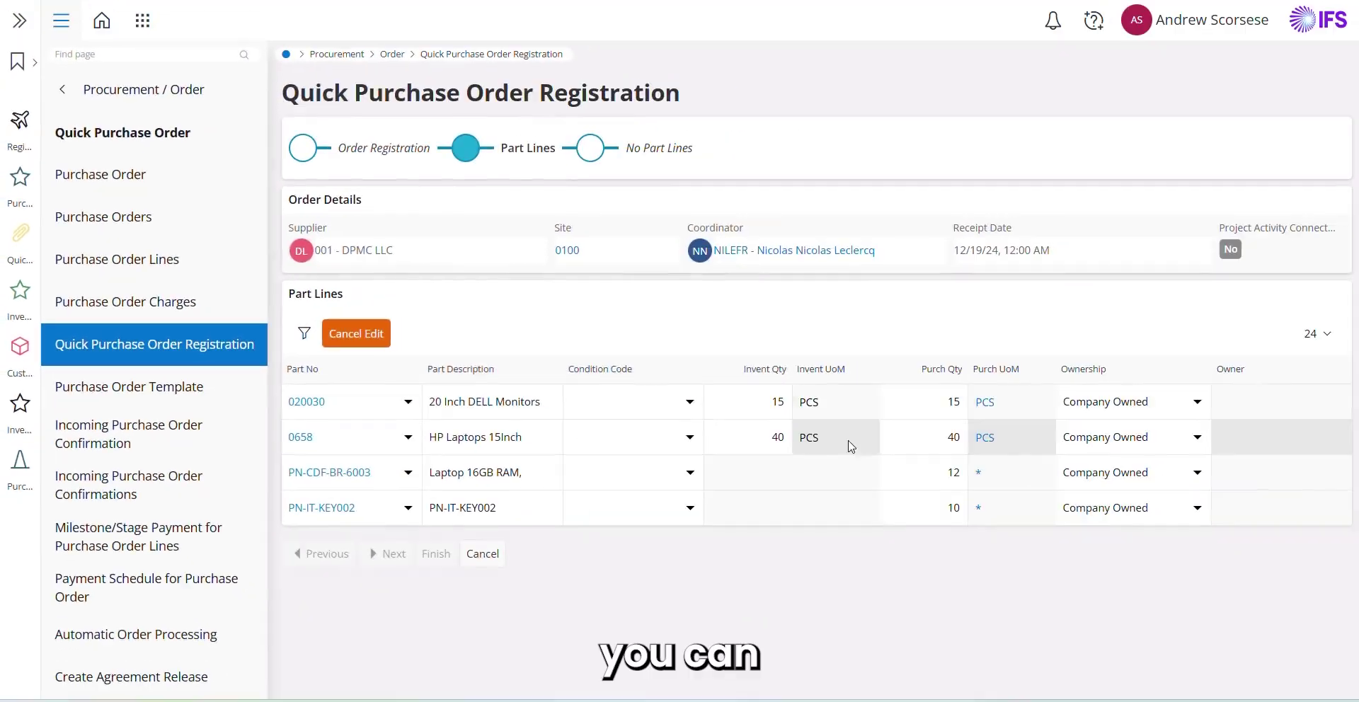
left_click(946, 403)
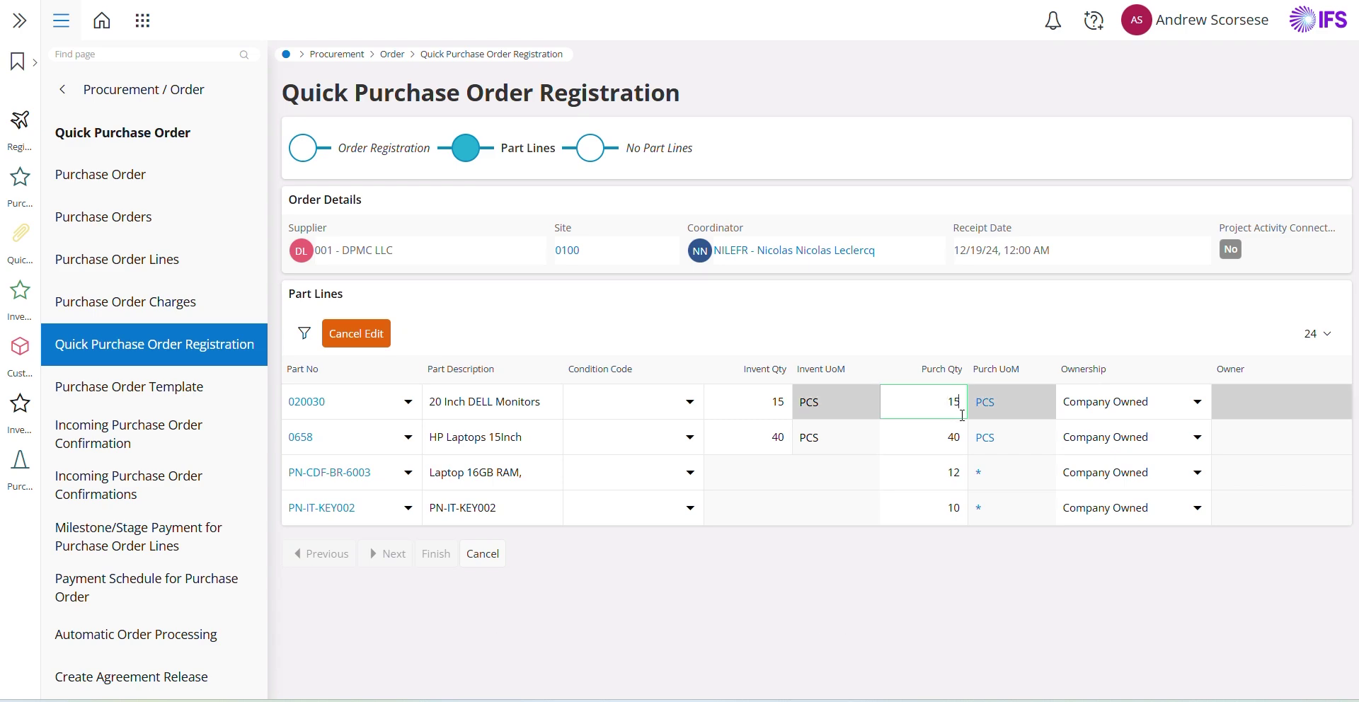
type("20")
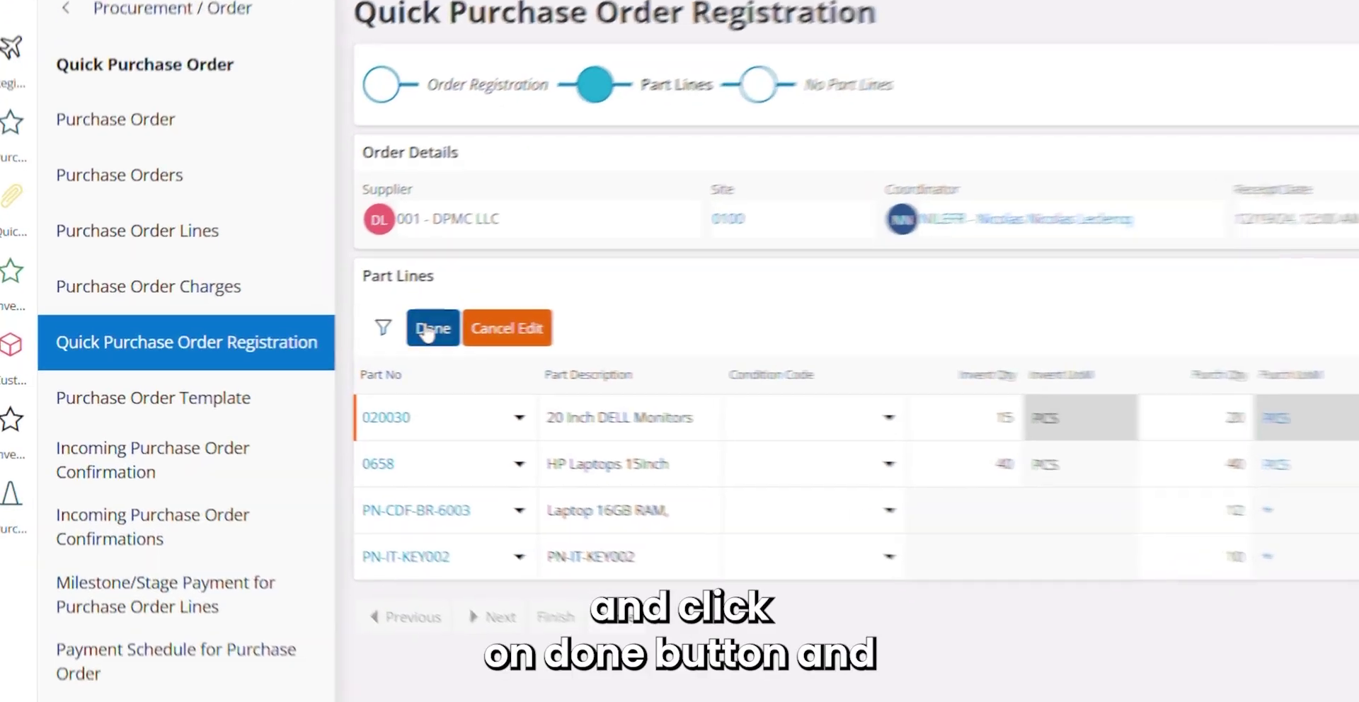
left_click(332, 334)
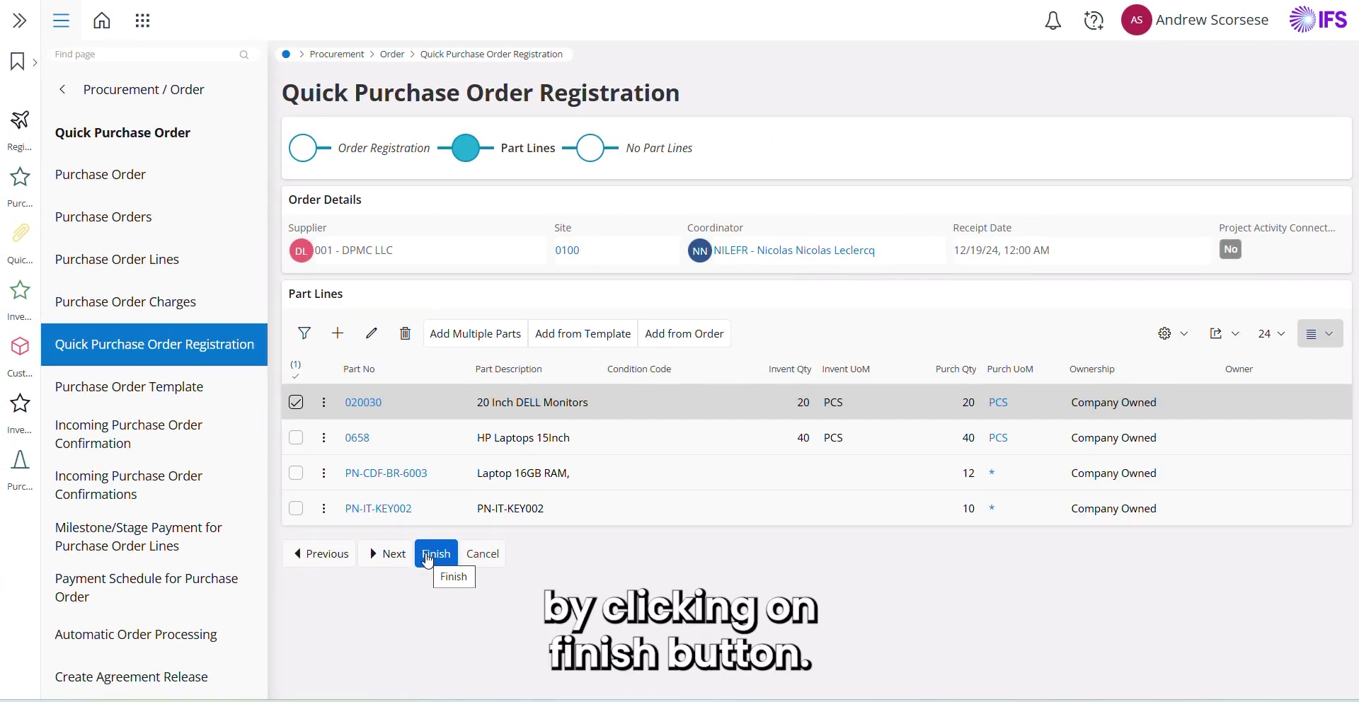
Finish the registration and open the details of the new order 8573.
left_click(428, 554)
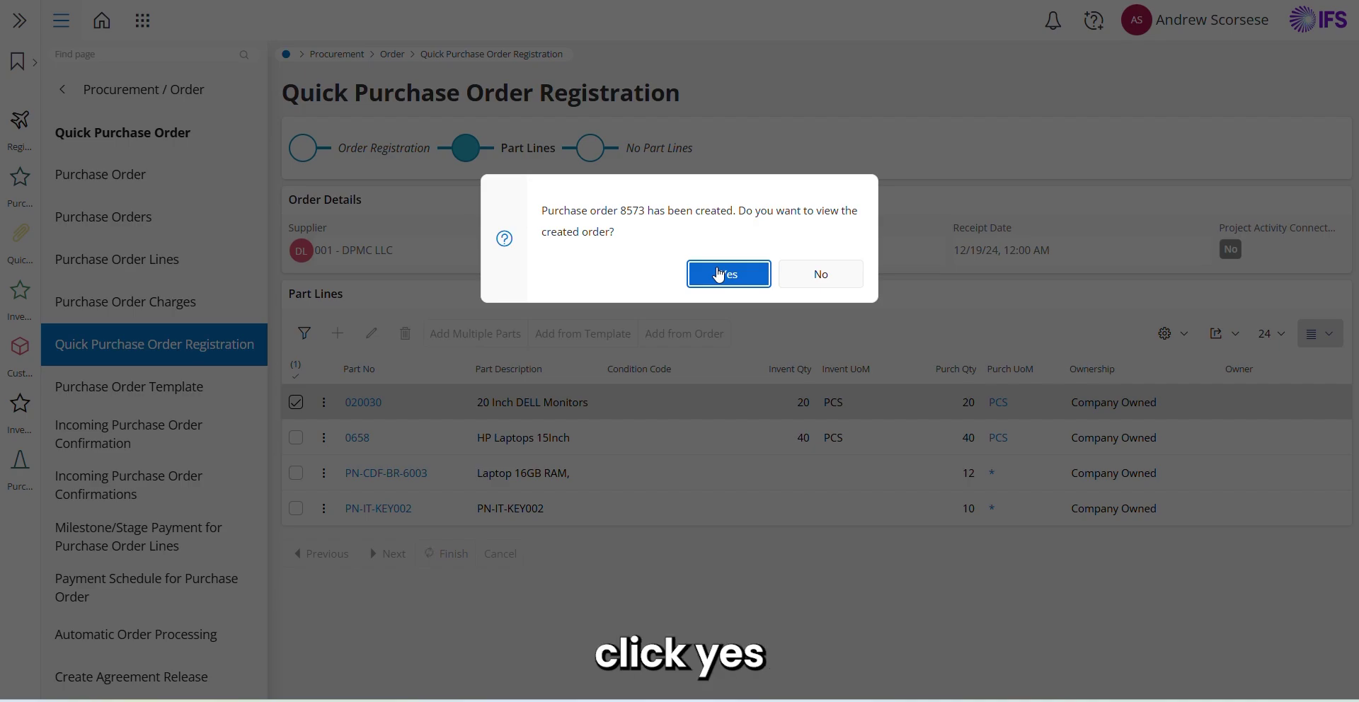
left_click(718, 274)
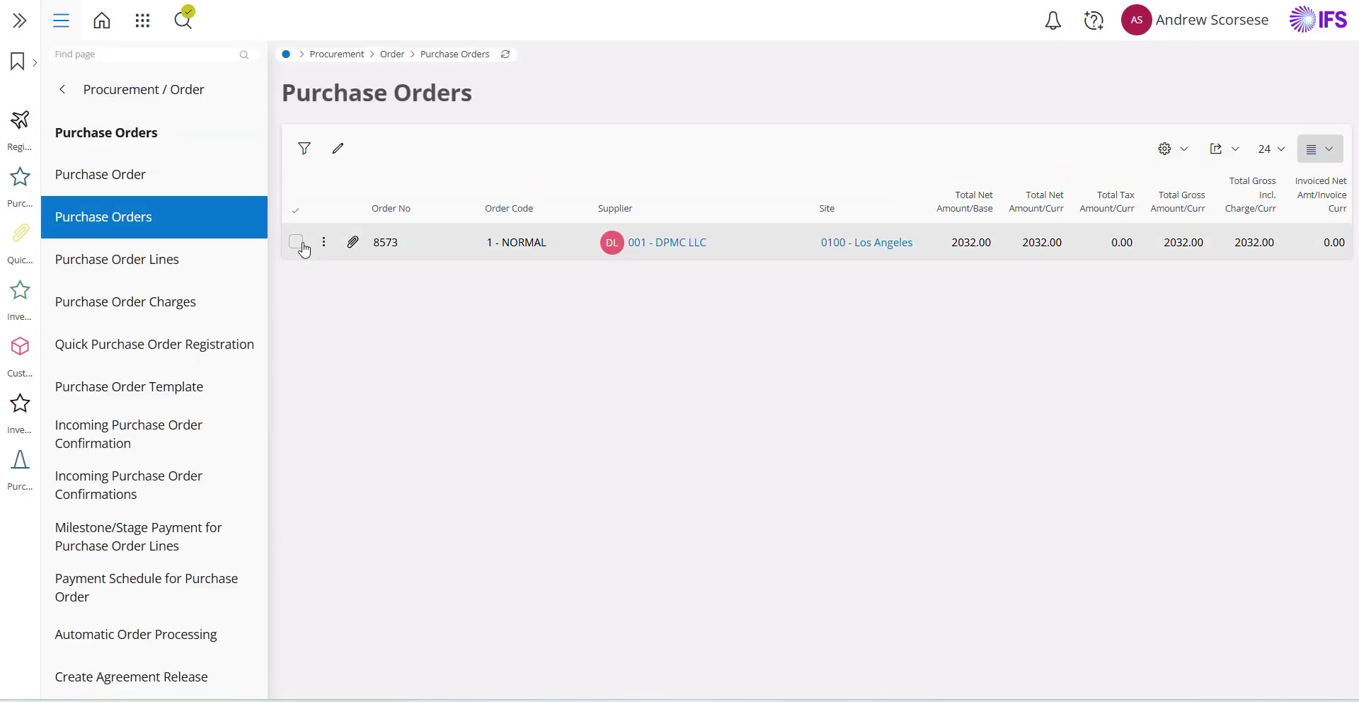
left_click(301, 247)
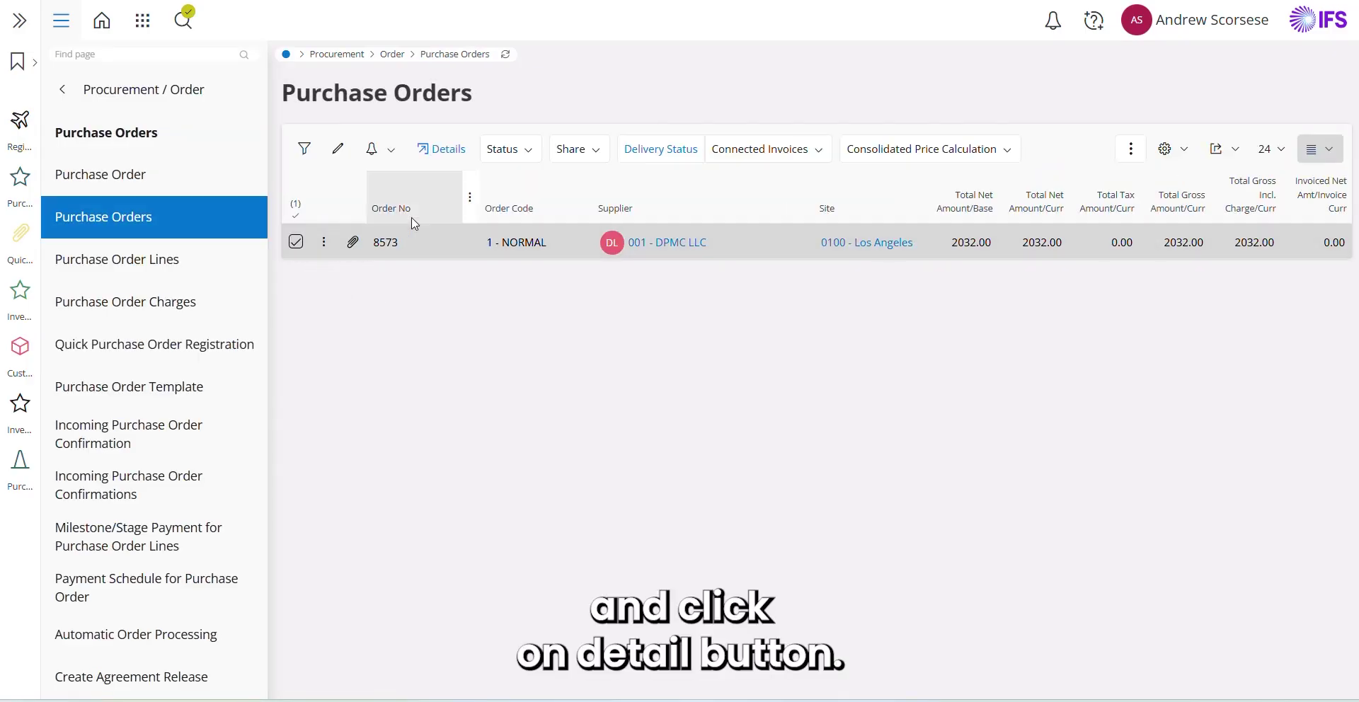
left_click(435, 160)
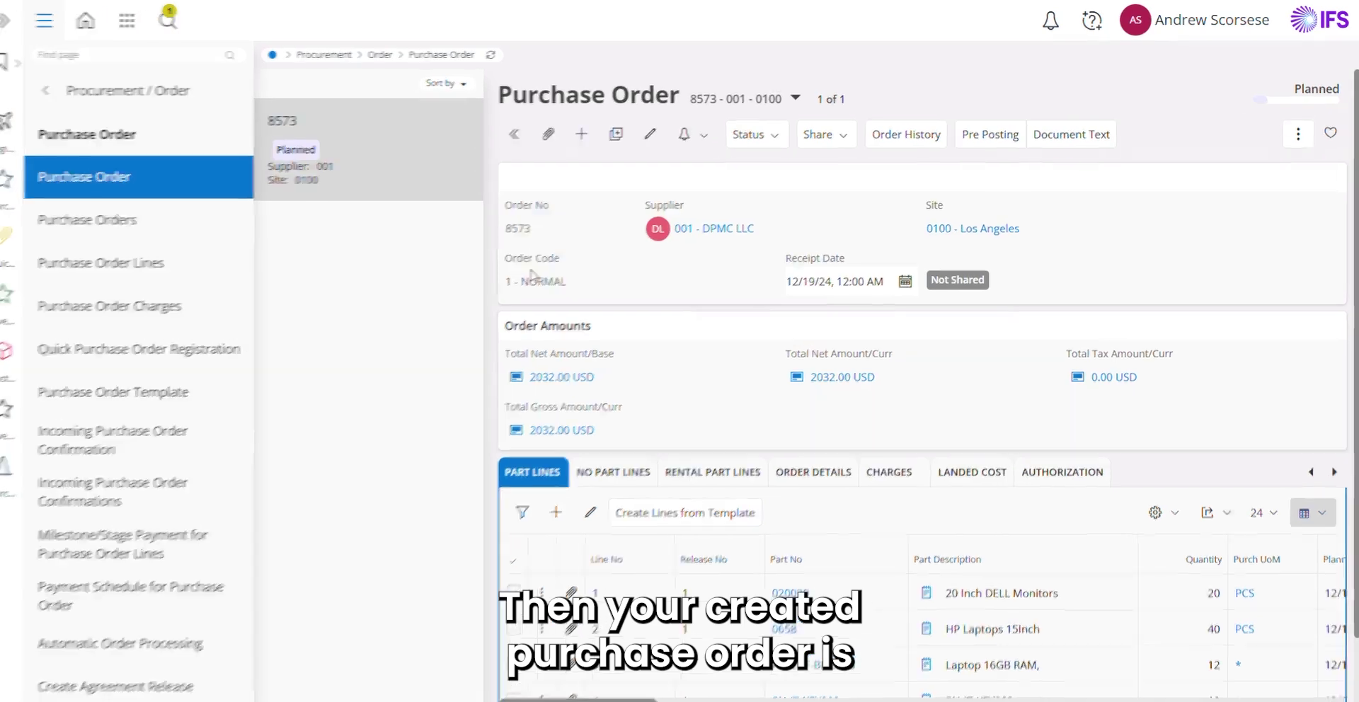
Copy the Order No value 8573 from the order's details page.
scroll(532, 277, "down", 2)
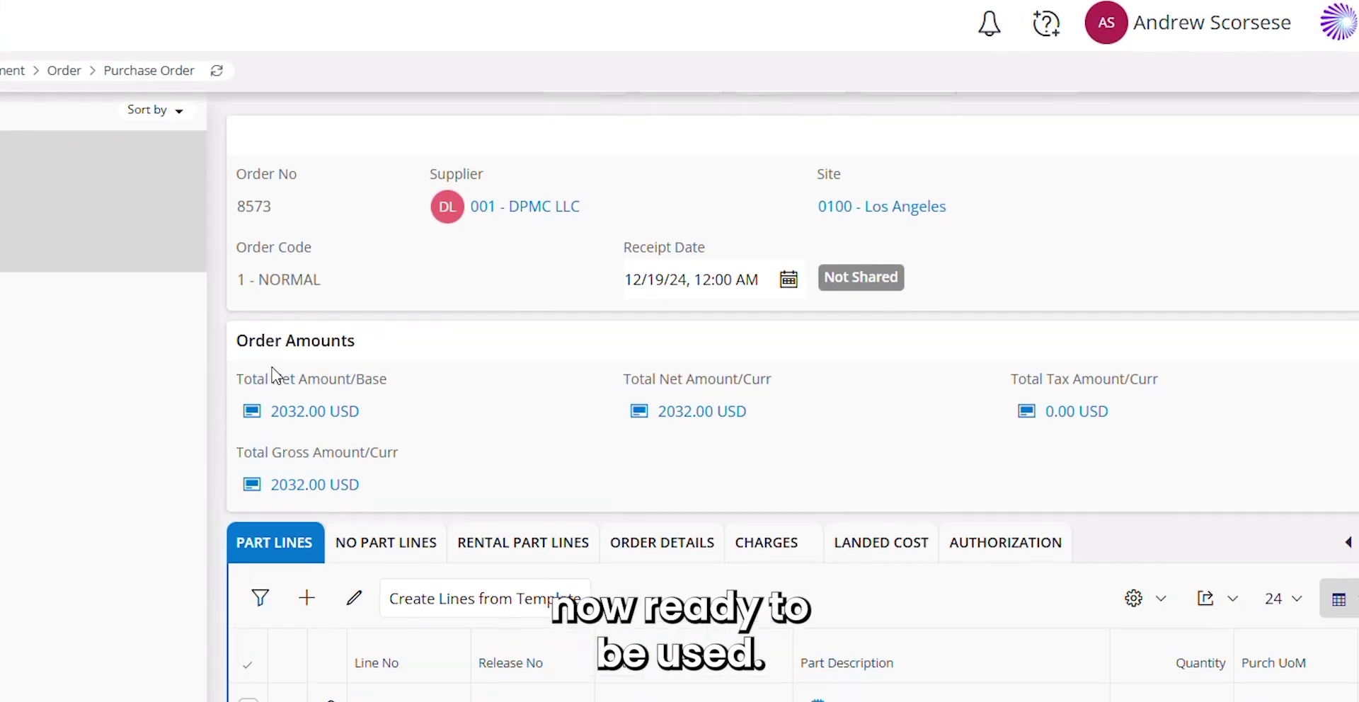
scroll(276, 375, "up", 2)
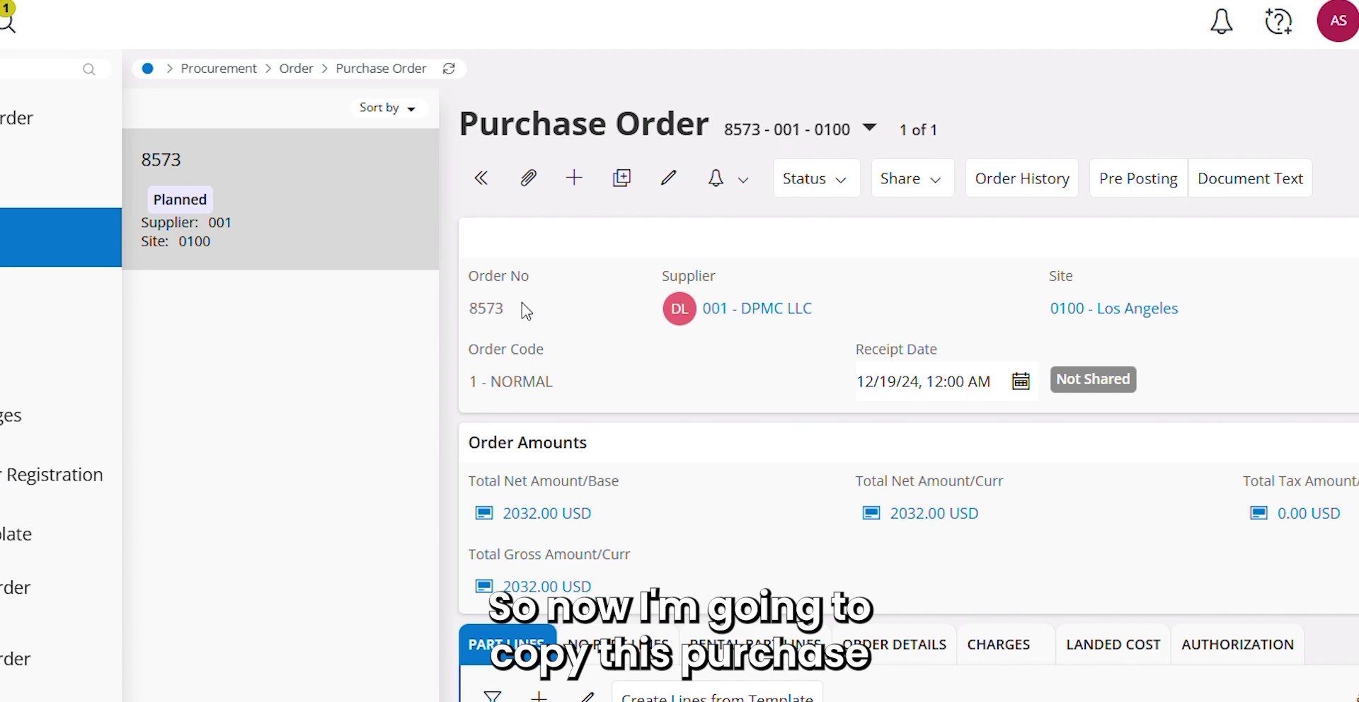
left_click_drag(525, 310, 453, 329)
right_click(477, 316)
left_click(504, 345)
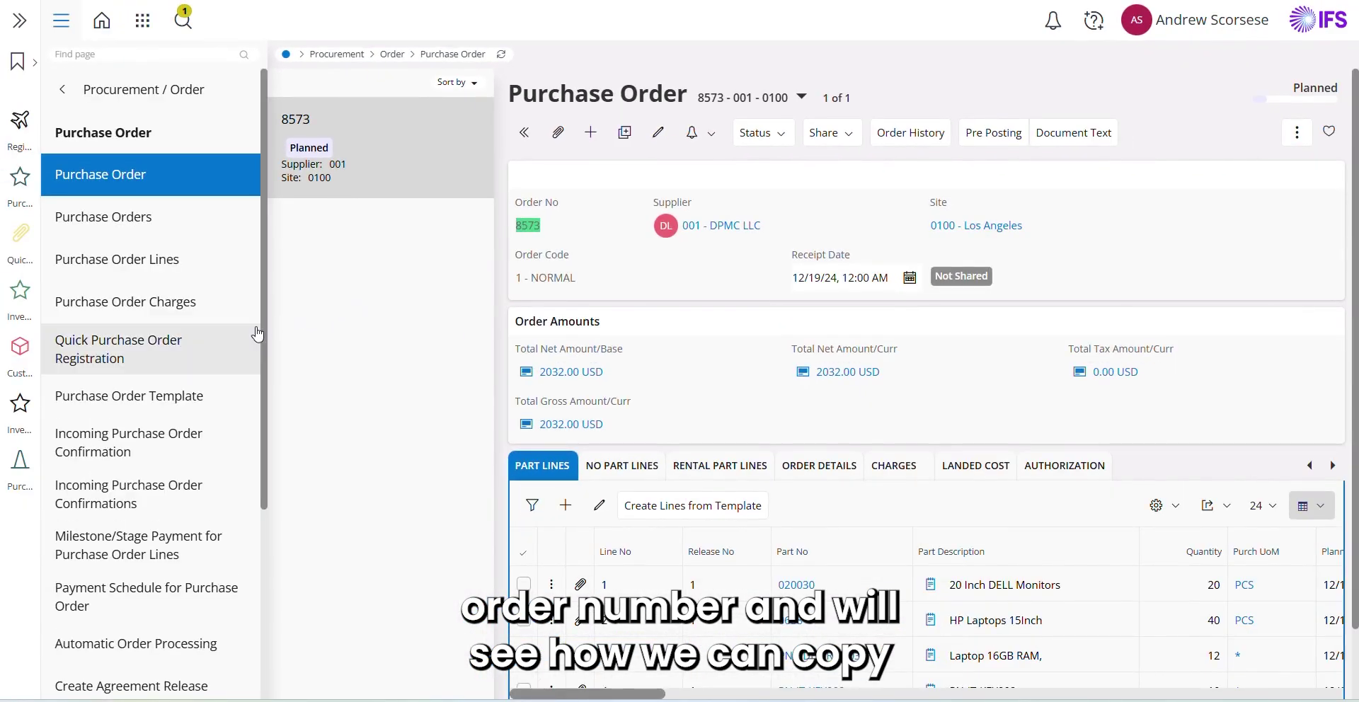
Start another quick purchase order for supplier 001 - DPMC LLC.
left_click(177, 356)
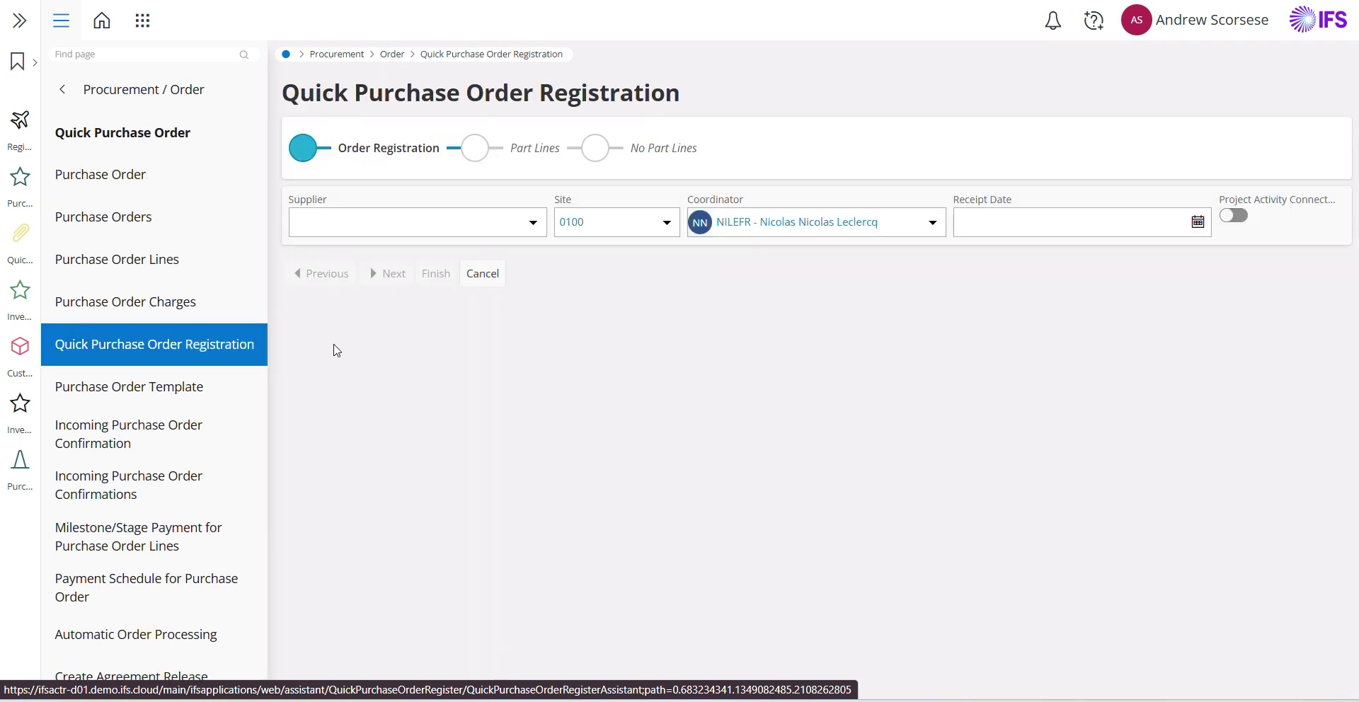
type("001")
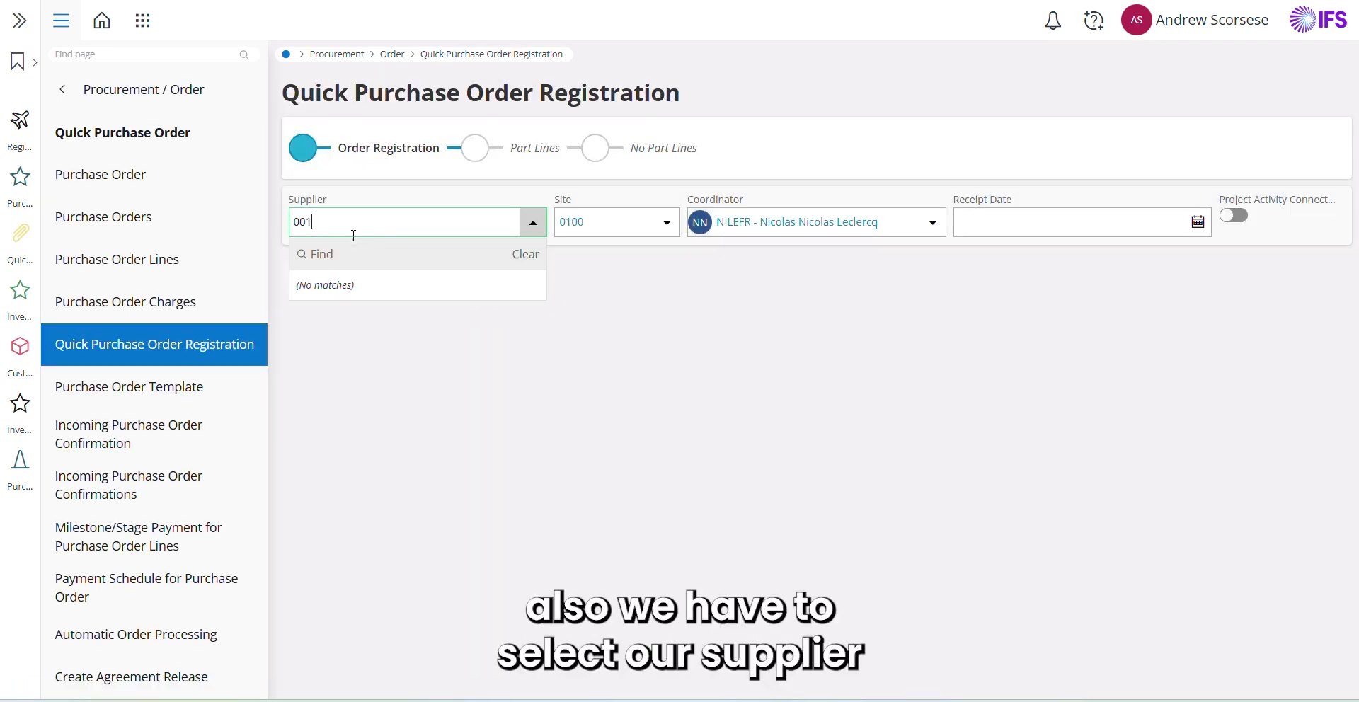
left_click(403, 322)
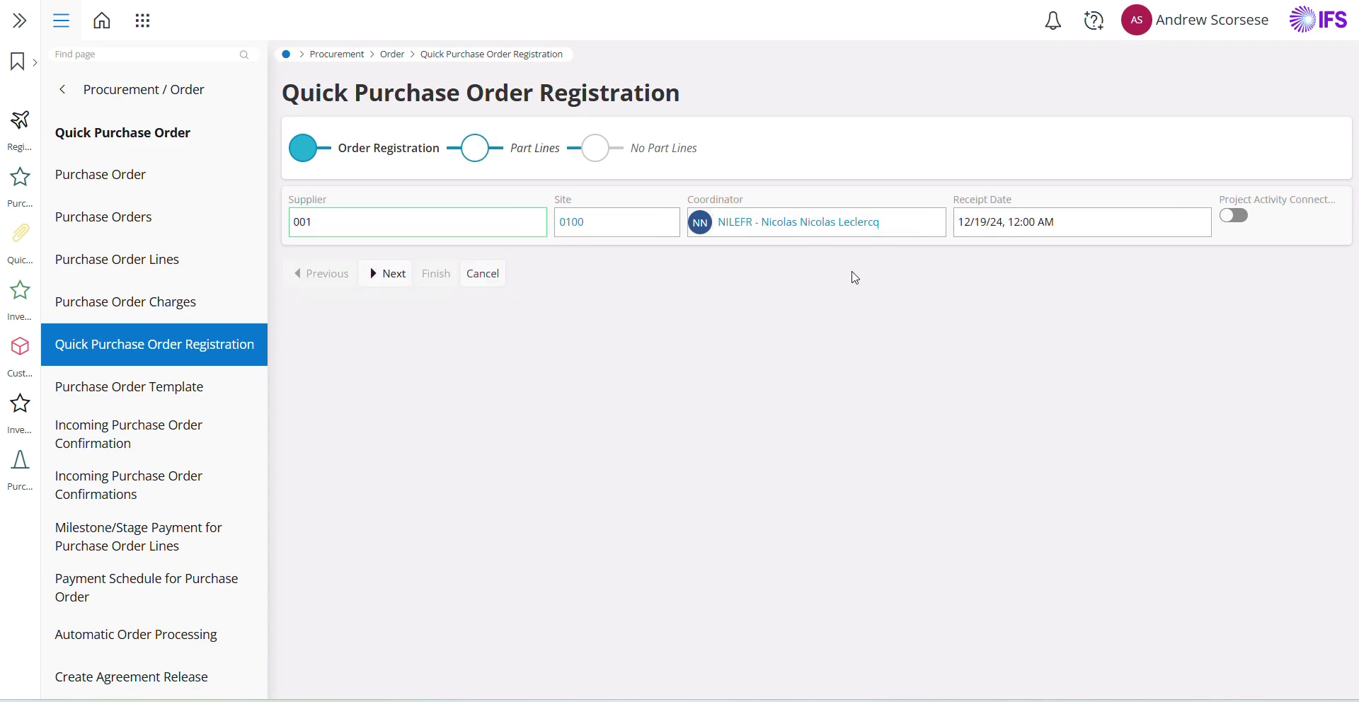
left_click(388, 274)
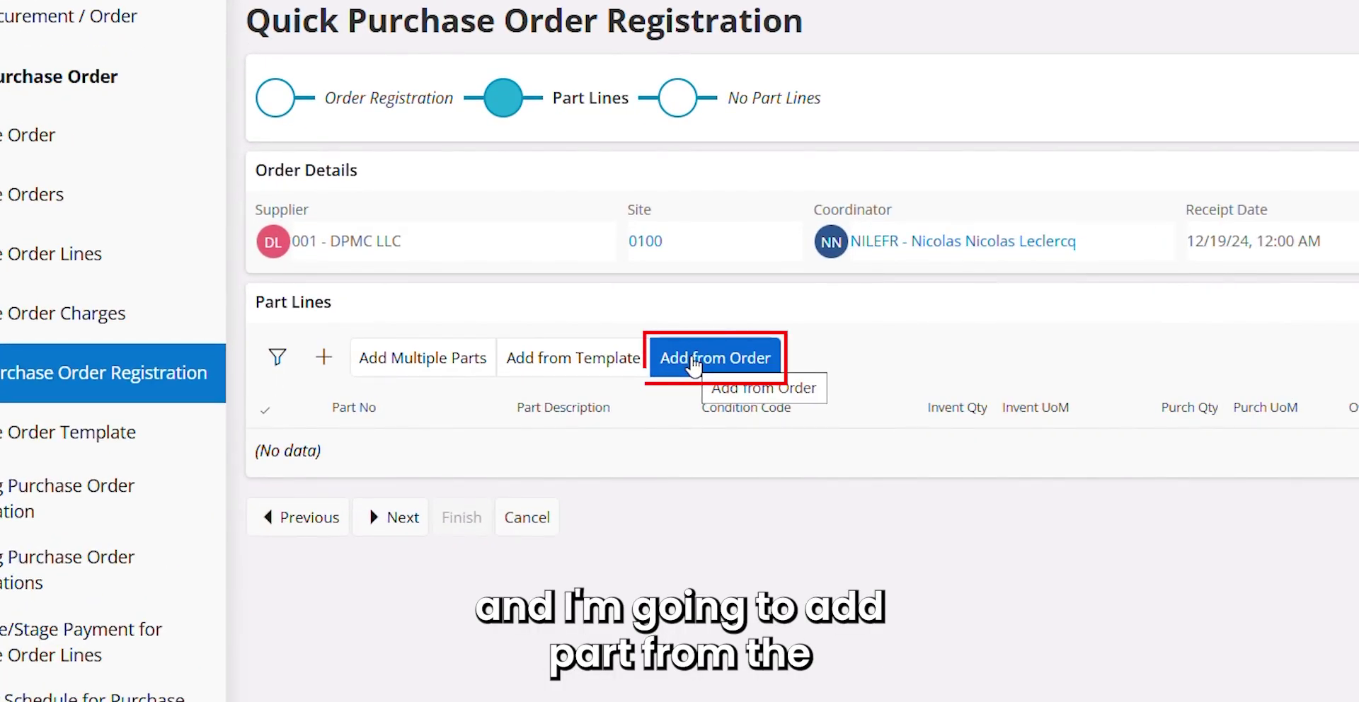
Copy all four part lines from order 8573 into the new order.
left_click(693, 365)
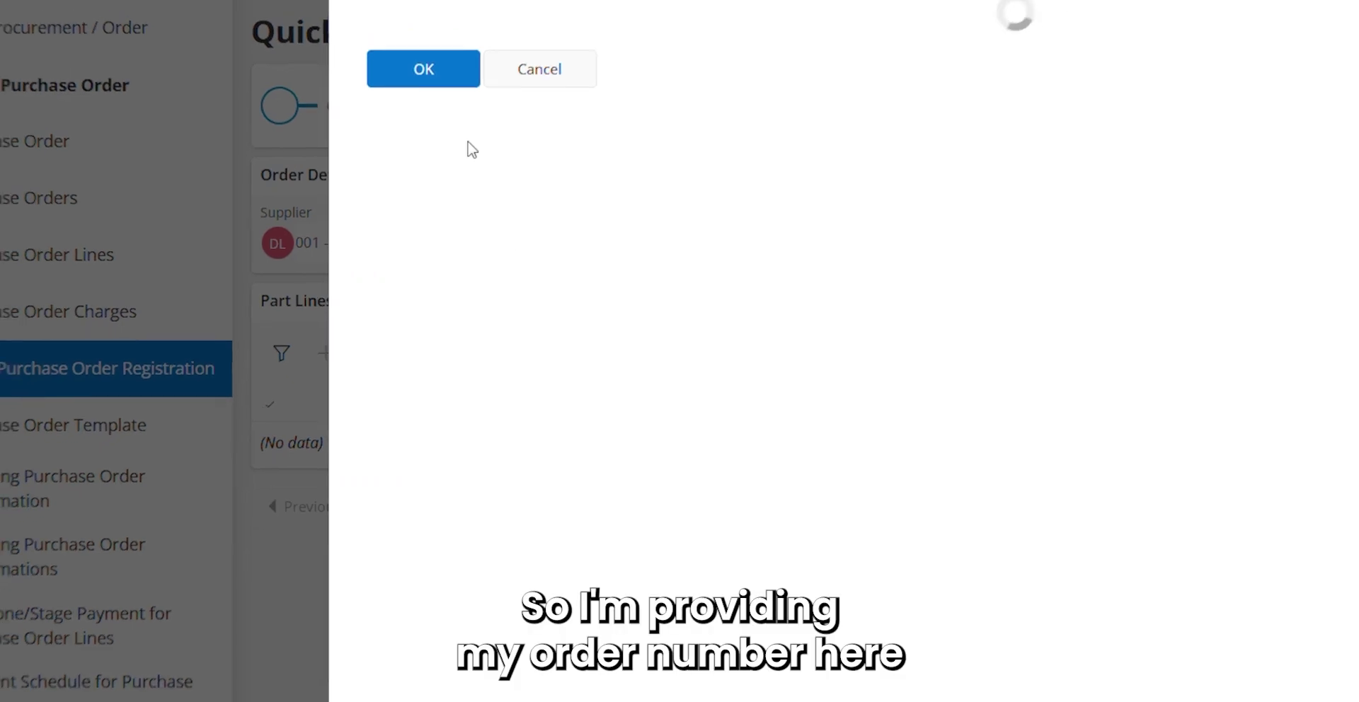
left_click(427, 134)
type("8573")
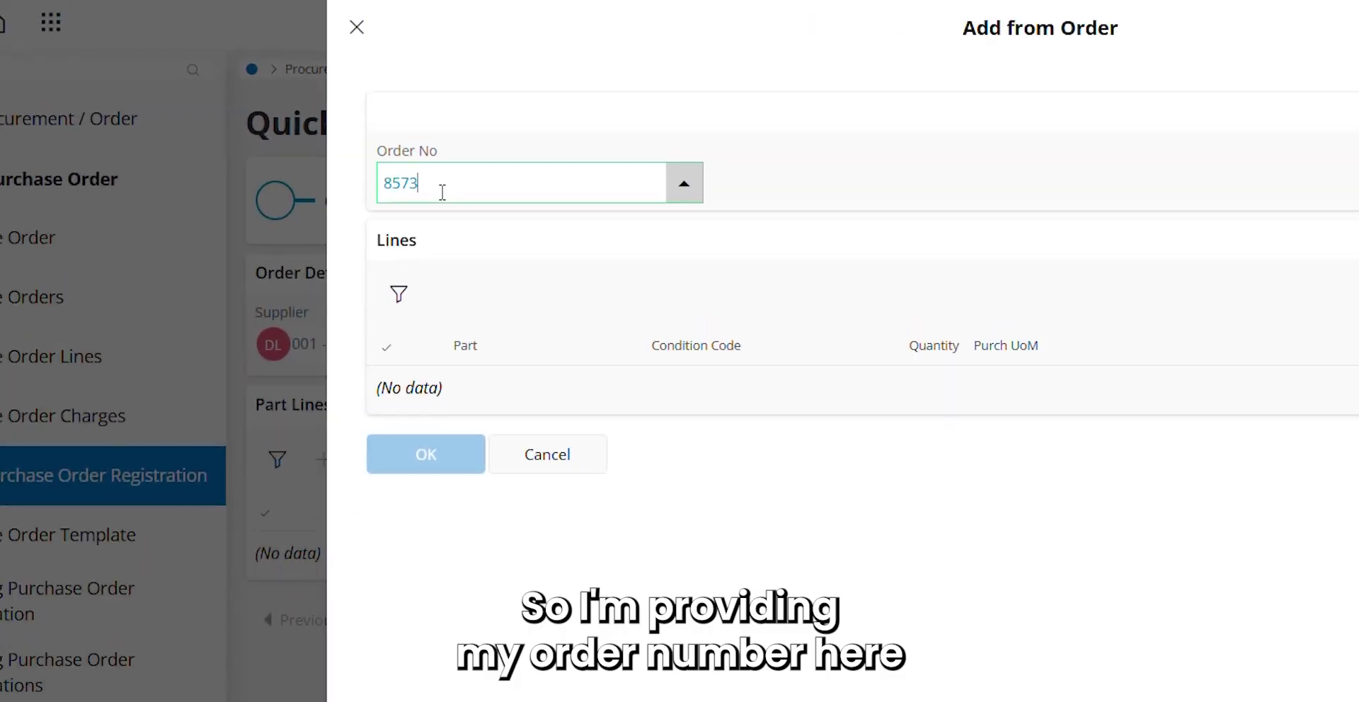
left_click(469, 274)
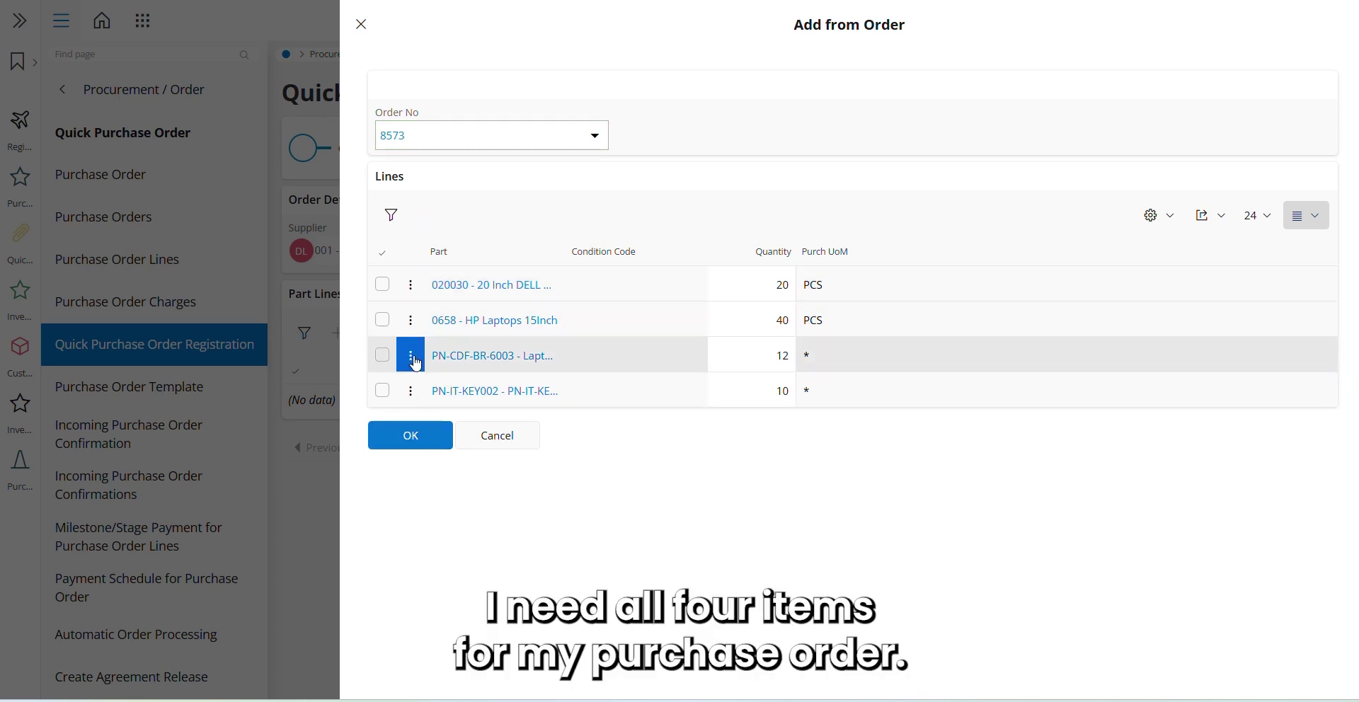
left_click(412, 435)
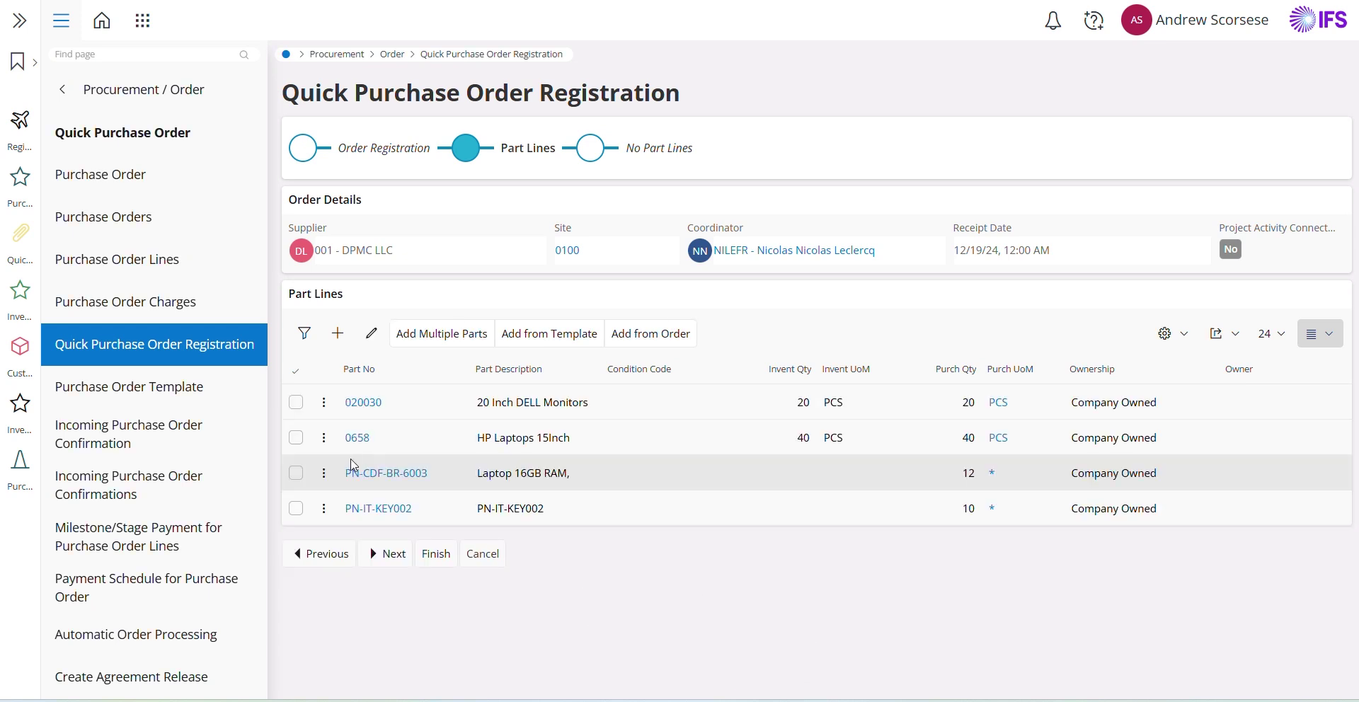
Add a part line for TGPL-56789 TurboGadget Plus with purchase quantity 12.
left_click(337, 336)
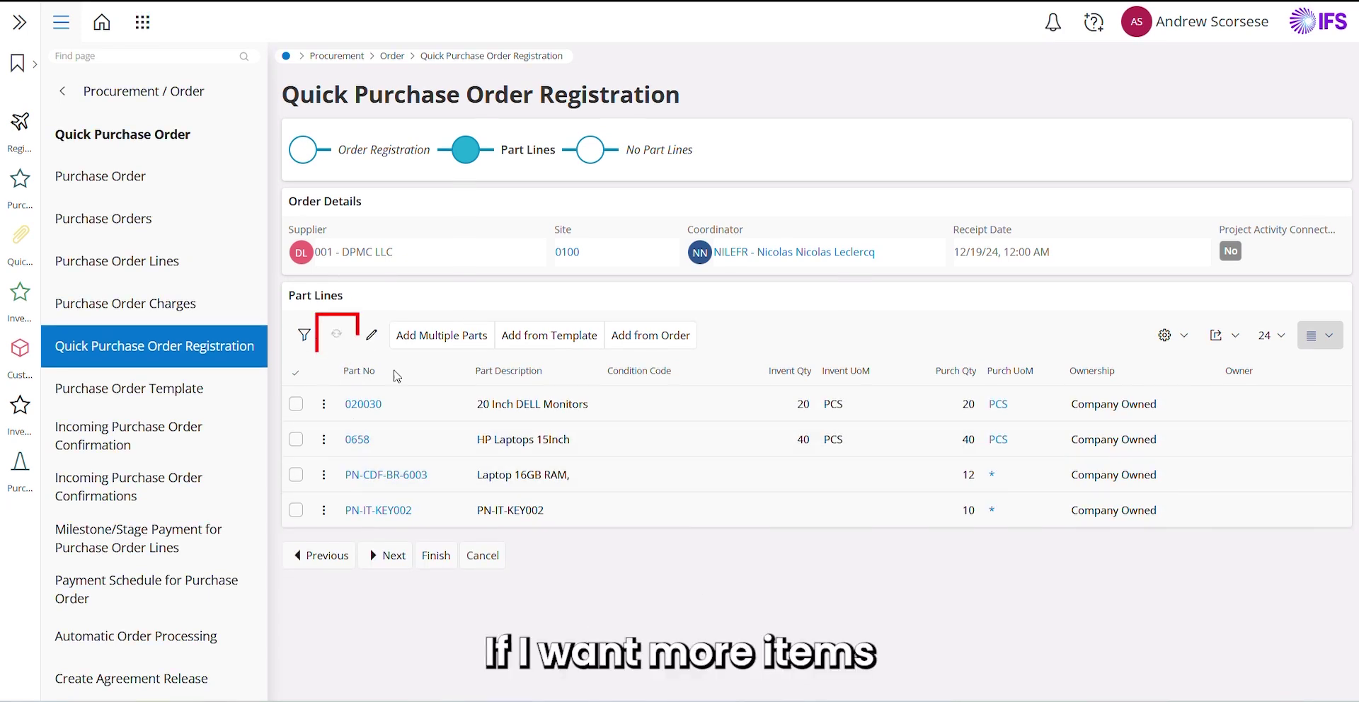
left_click(432, 405)
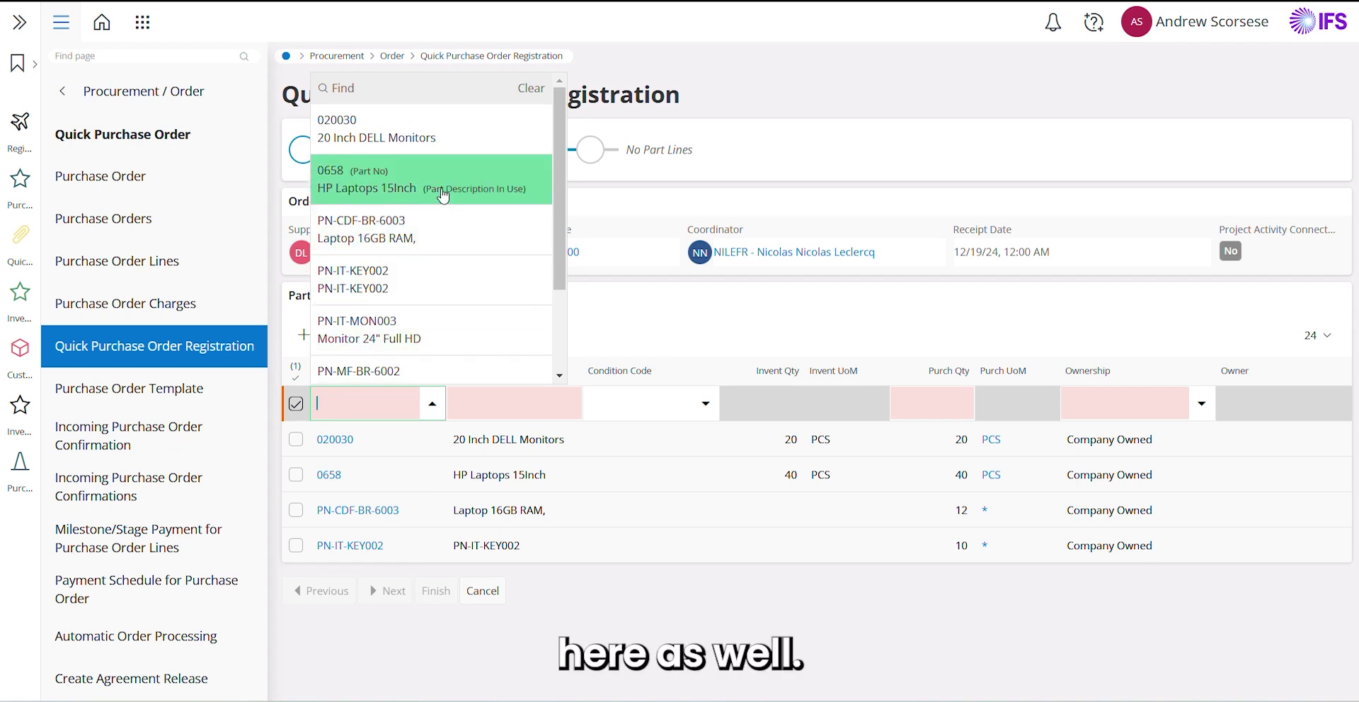
left_click(443, 142)
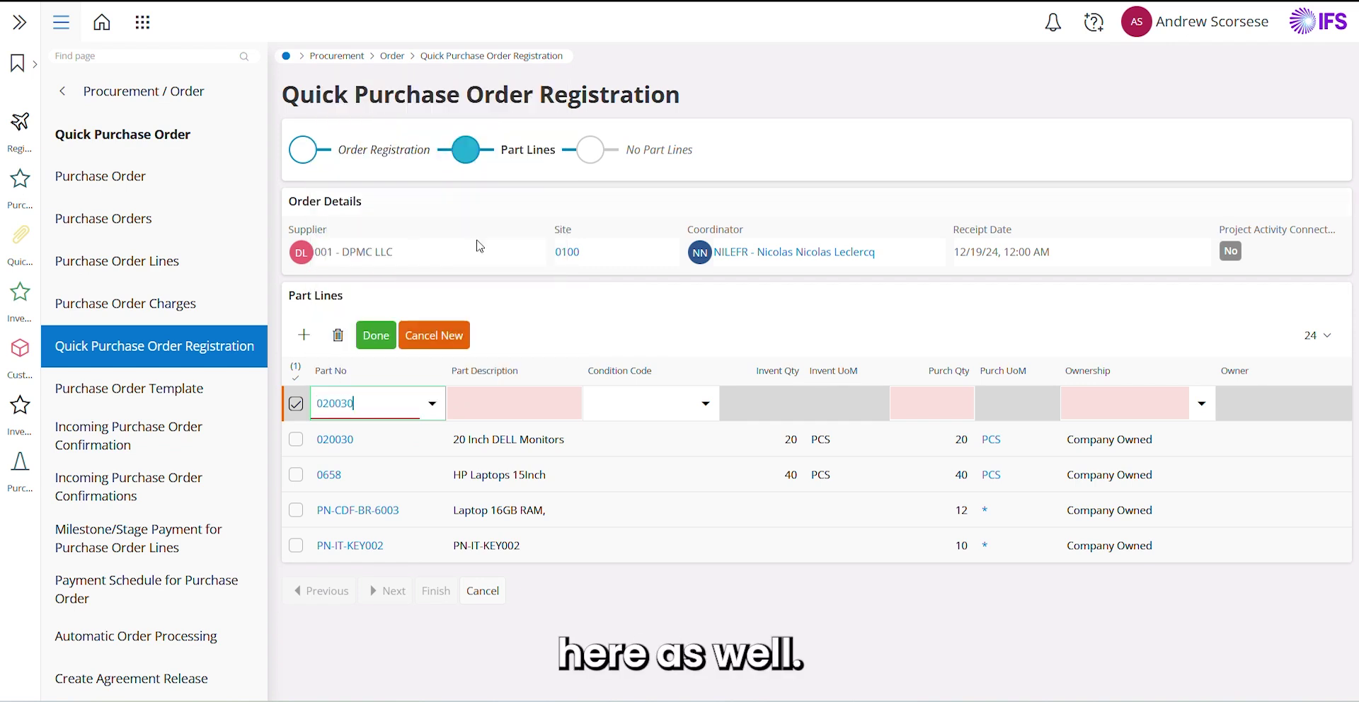
left_click(435, 405)
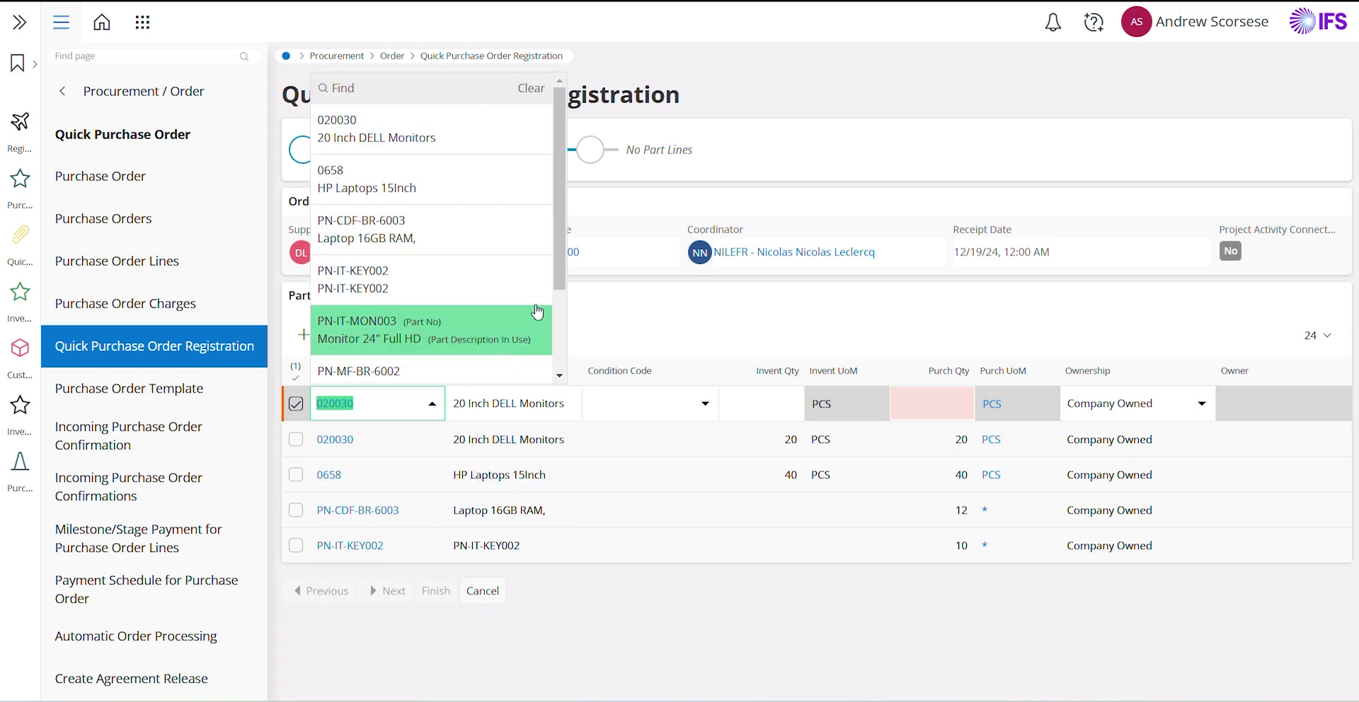
scroll(524, 305, "down", 3)
left_click(460, 365)
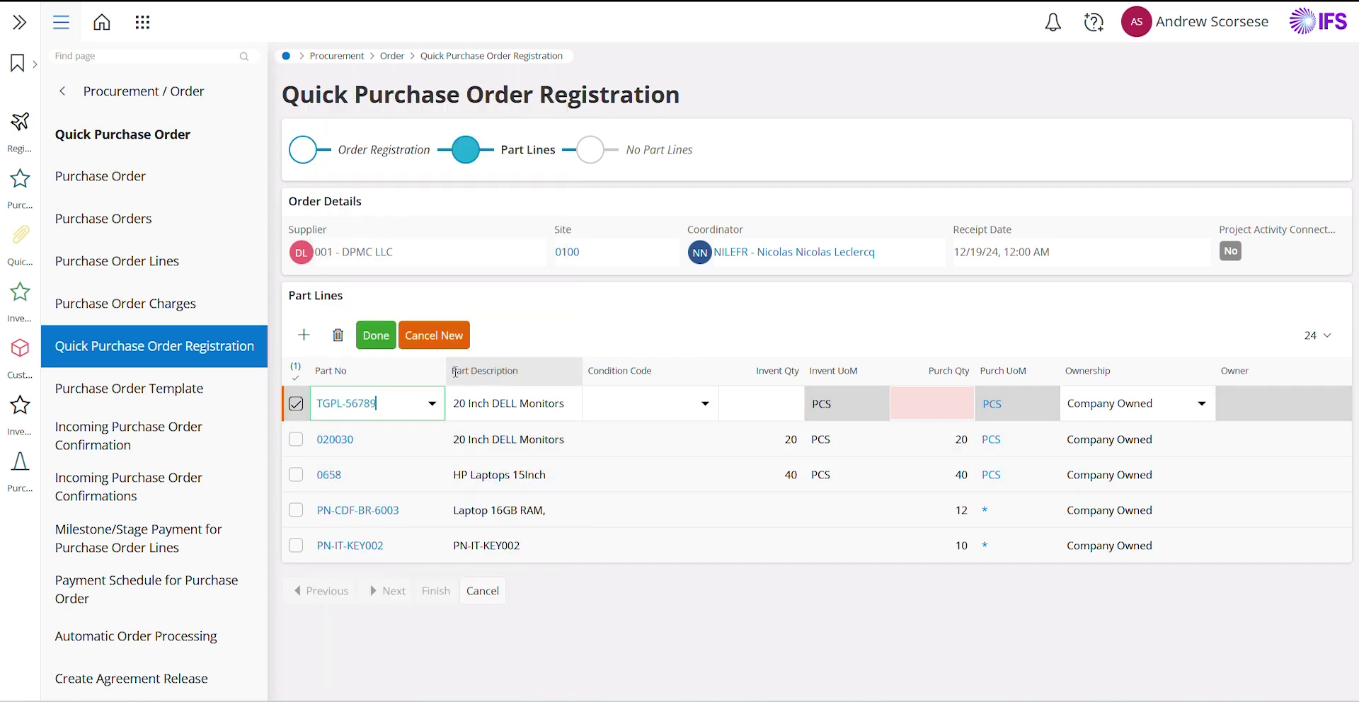
left_click(962, 403)
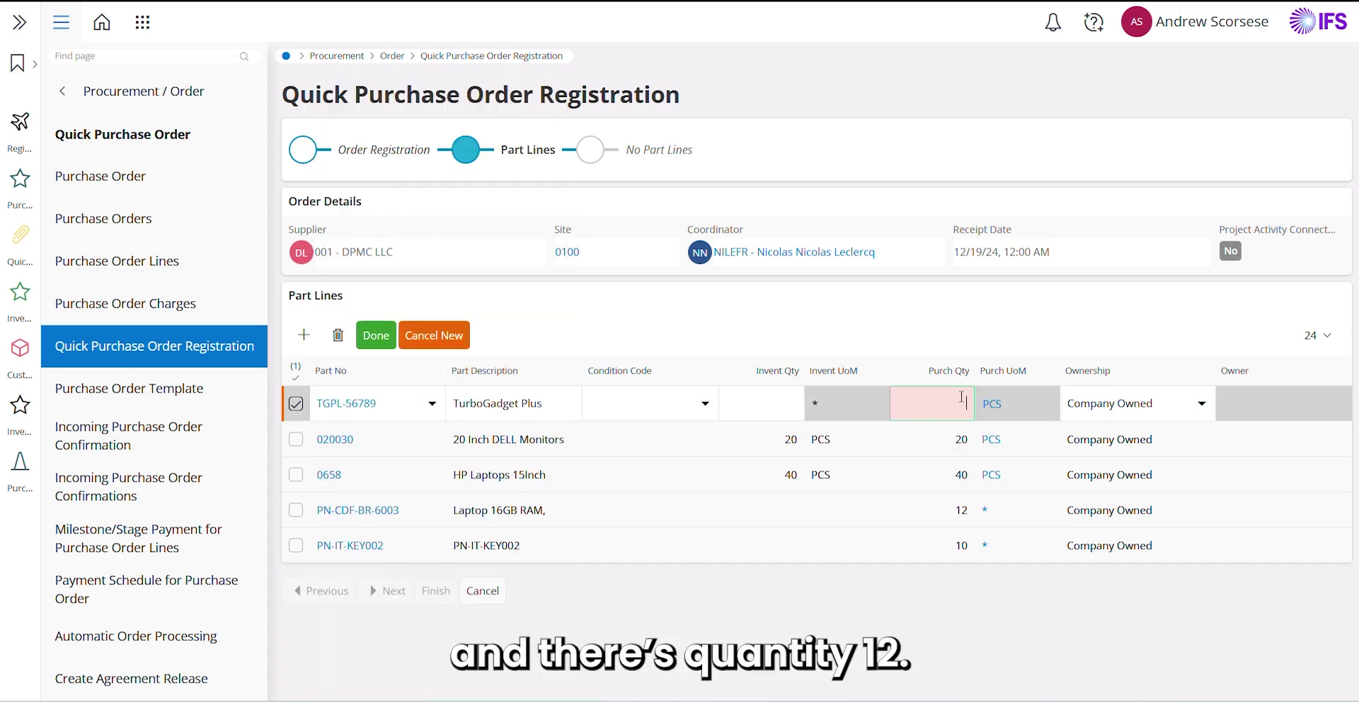
type("12")
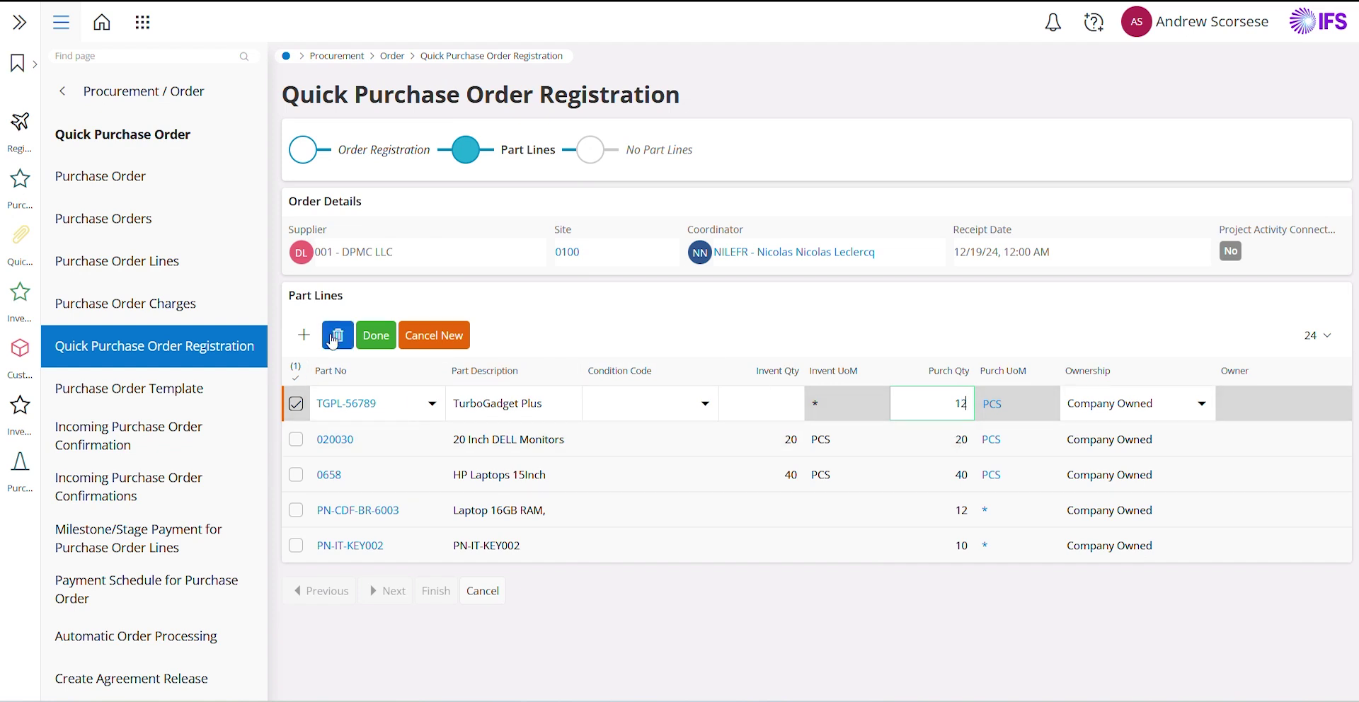
left_click(375, 335)
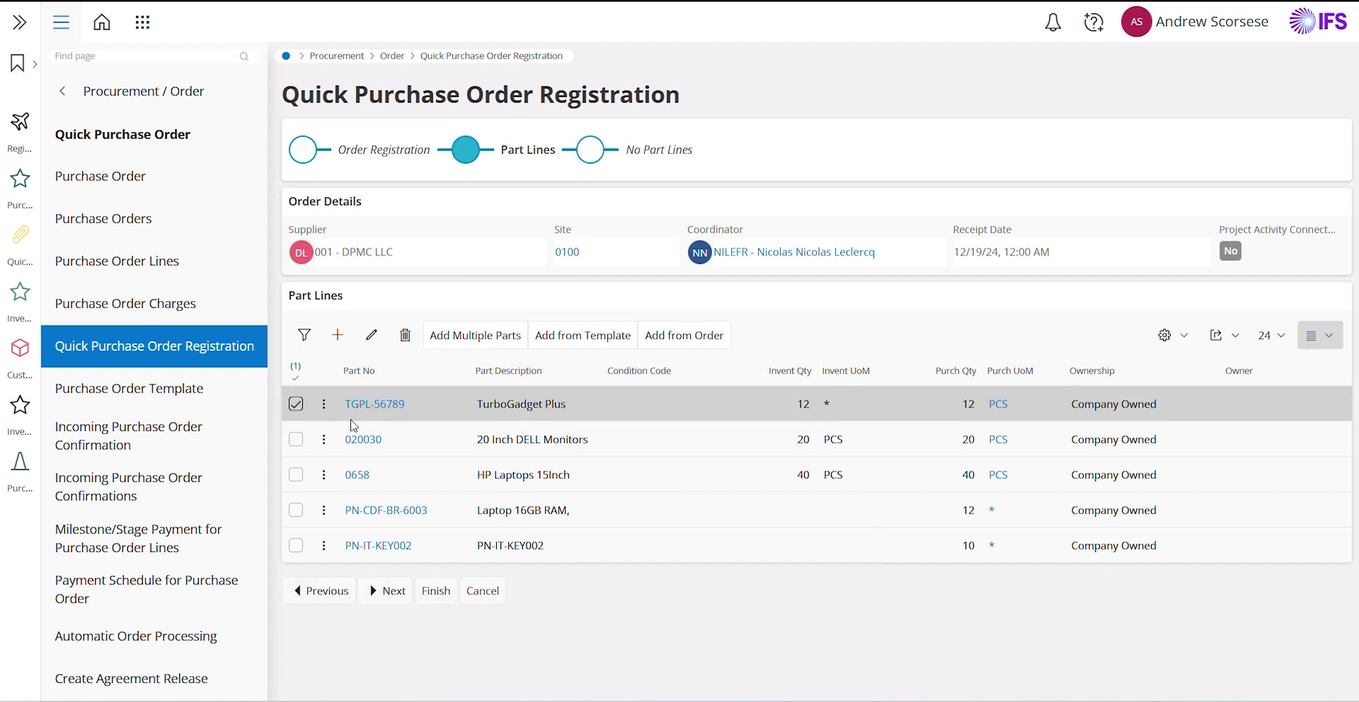
Change the purchase quantity of the 020030 20 Inch DELL Monitors line from 20 to 12.
left_click(370, 334)
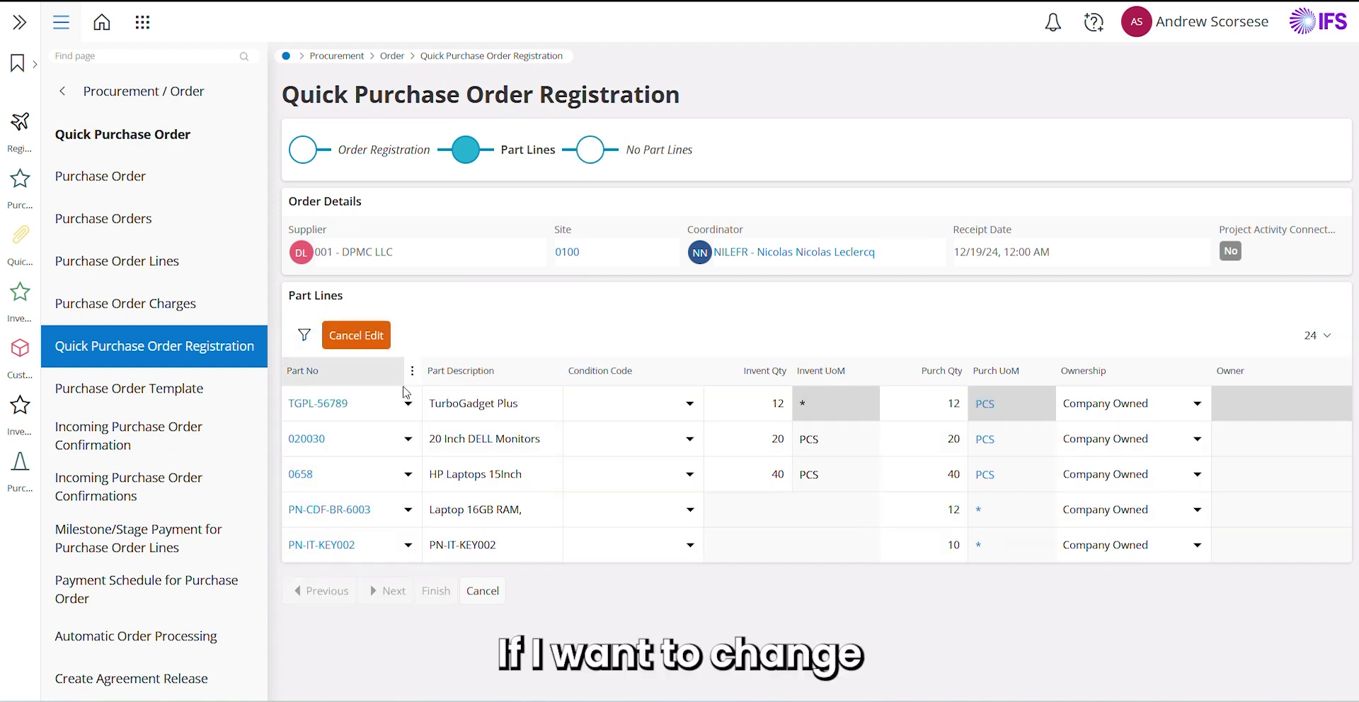
left_click(945, 438)
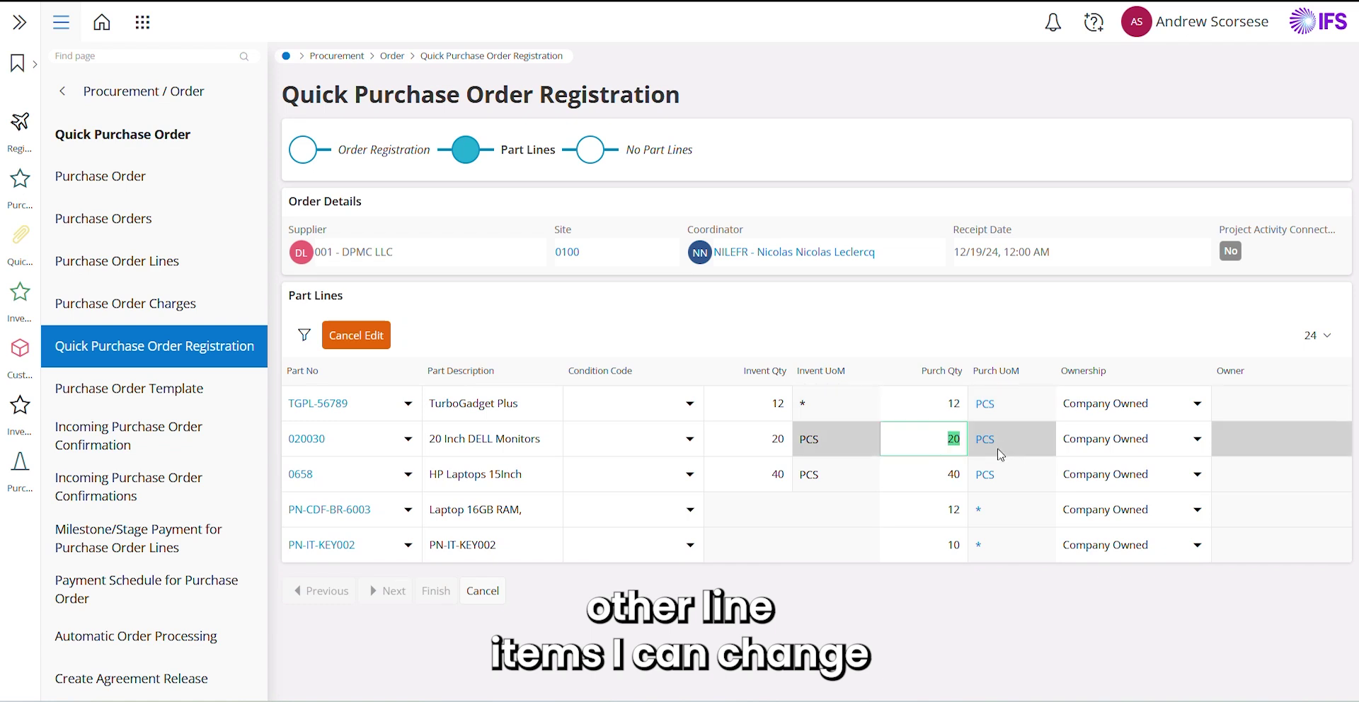
type("12")
left_click(342, 335)
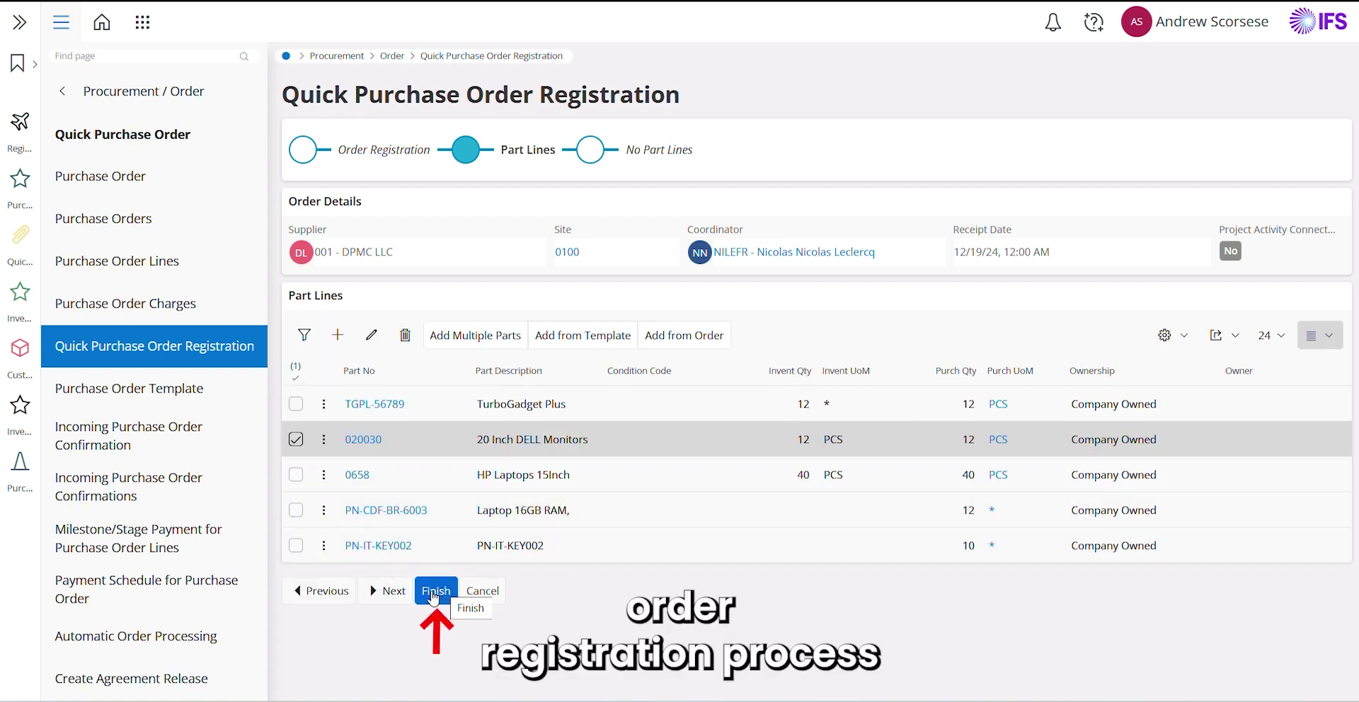
Finish the quick purchase order registration and open the details page of new order 8574.
left_click(433, 596)
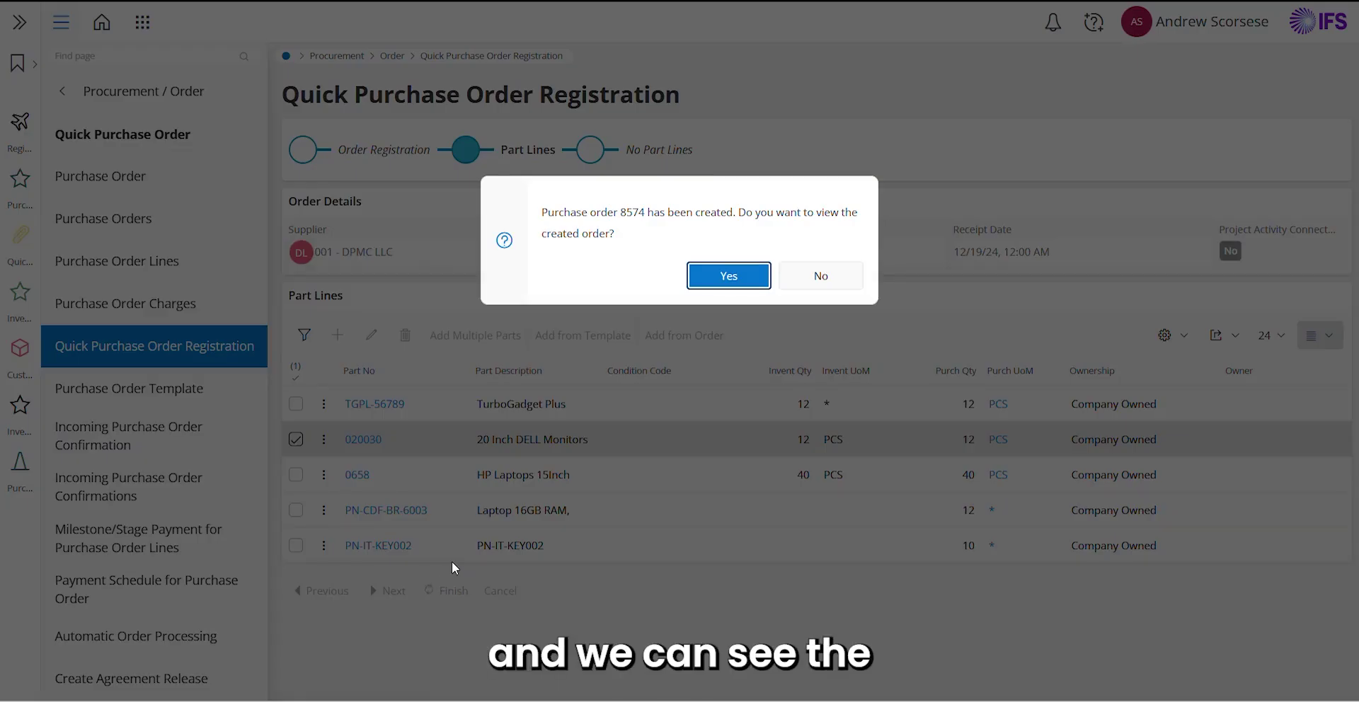
left_click(717, 279)
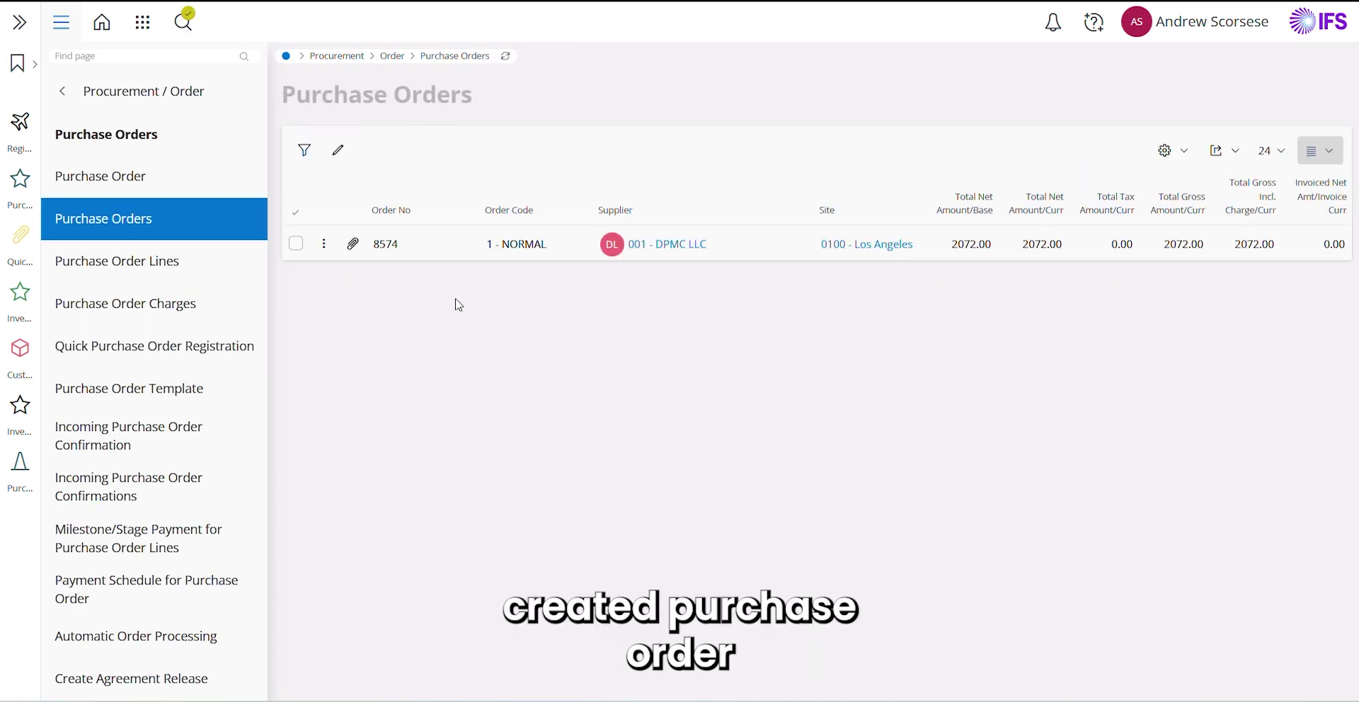
left_click(296, 242)
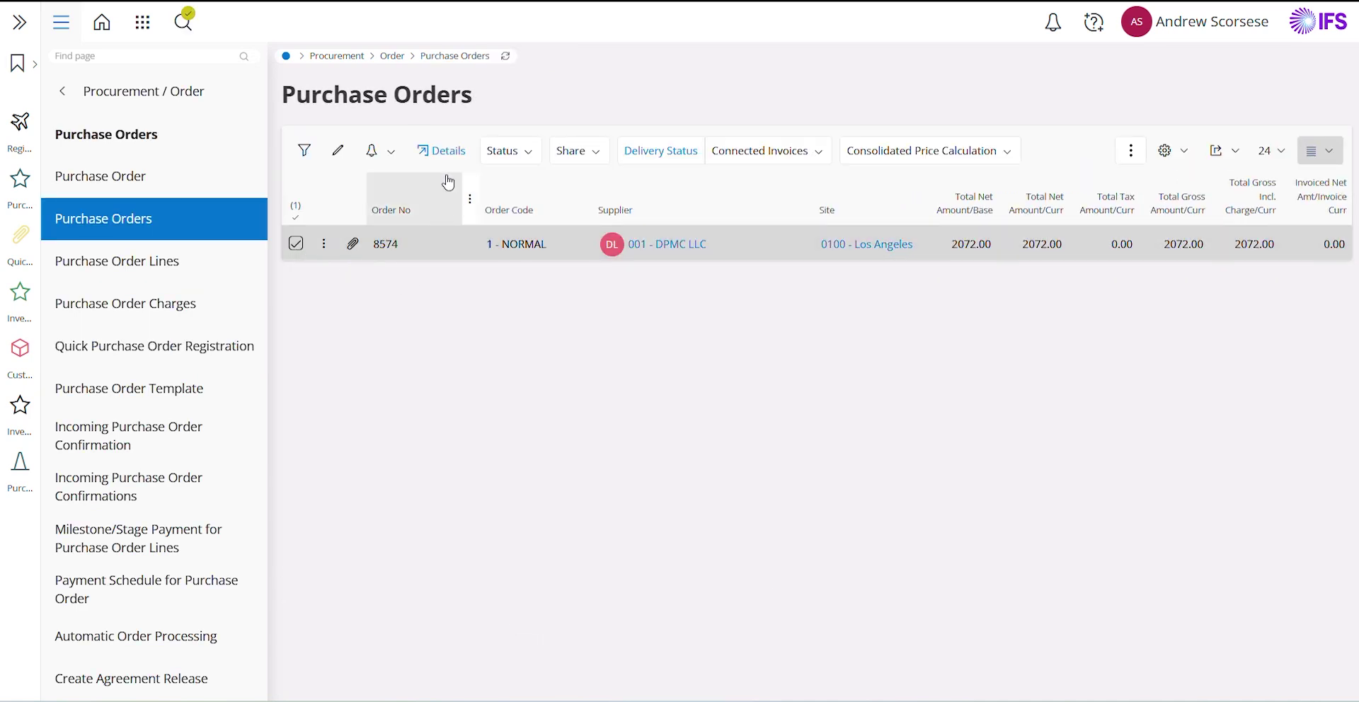
left_click(440, 151)
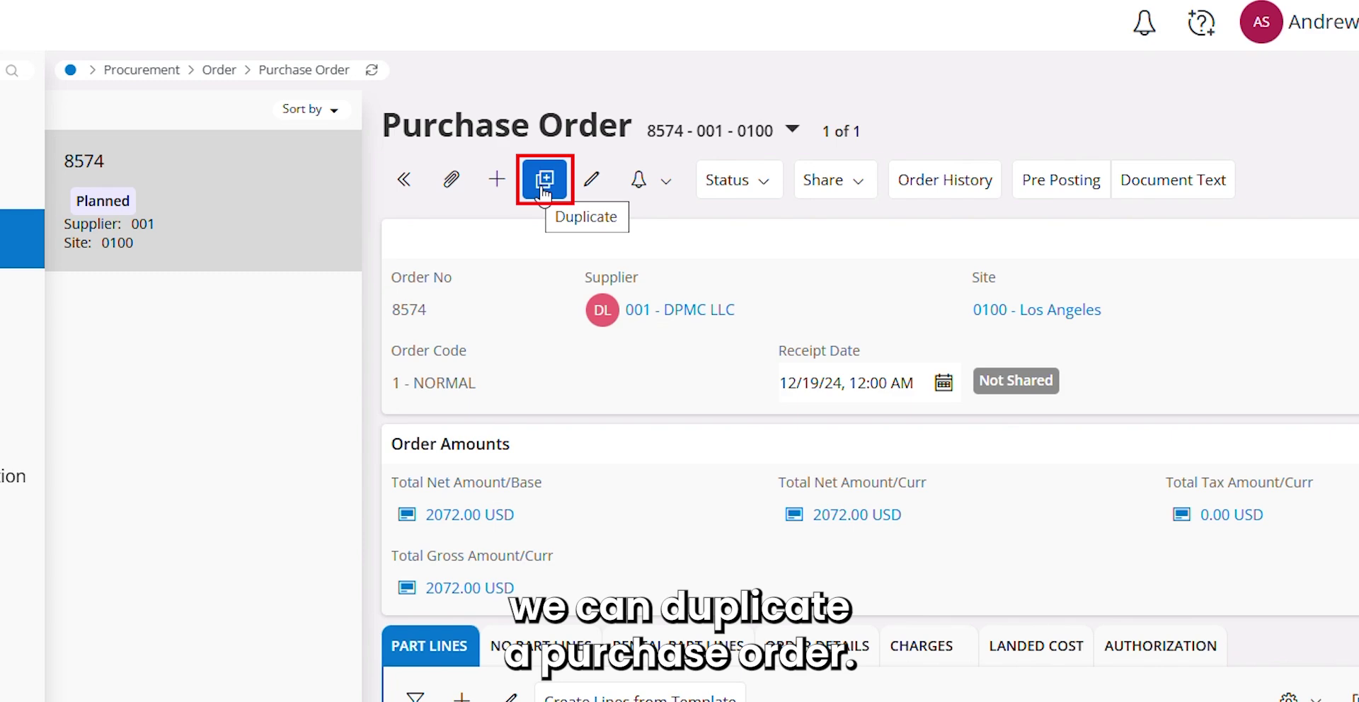
Duplicate purchase order 8574 and save the copy as order 8575.
left_click(543, 181)
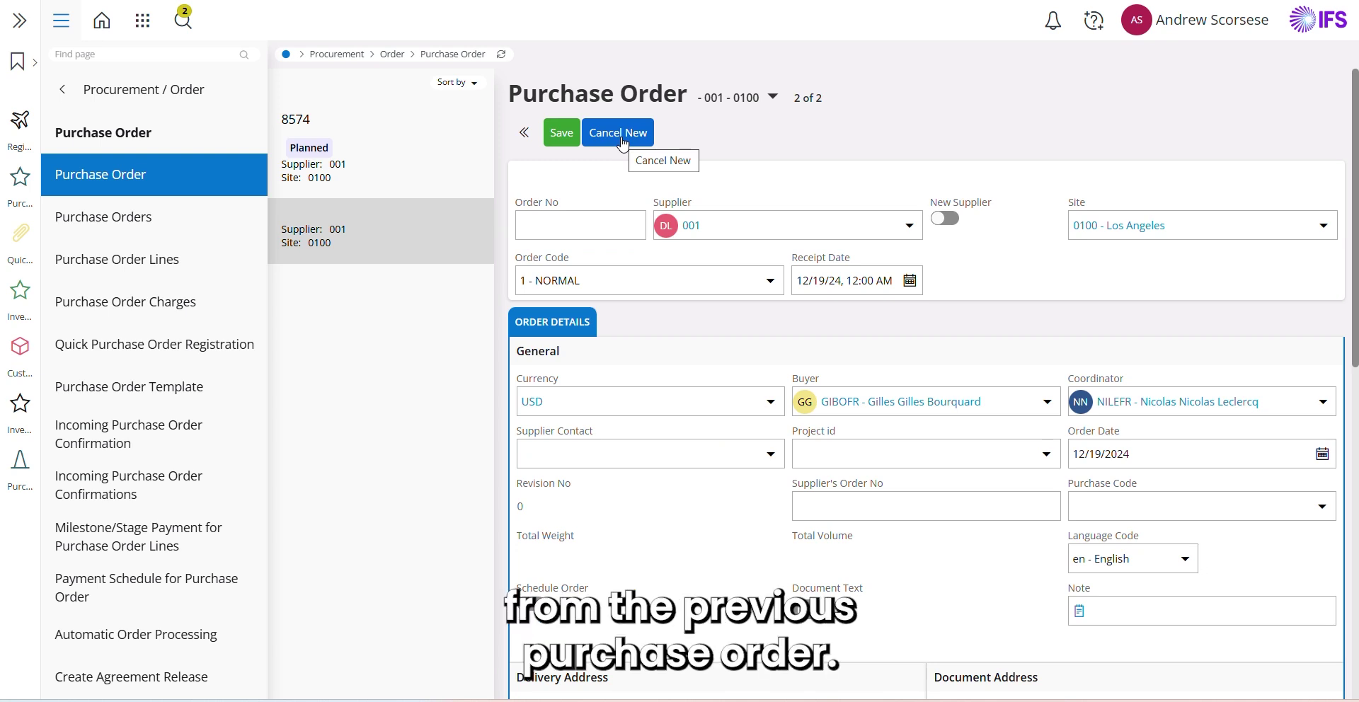
left_click(569, 136)
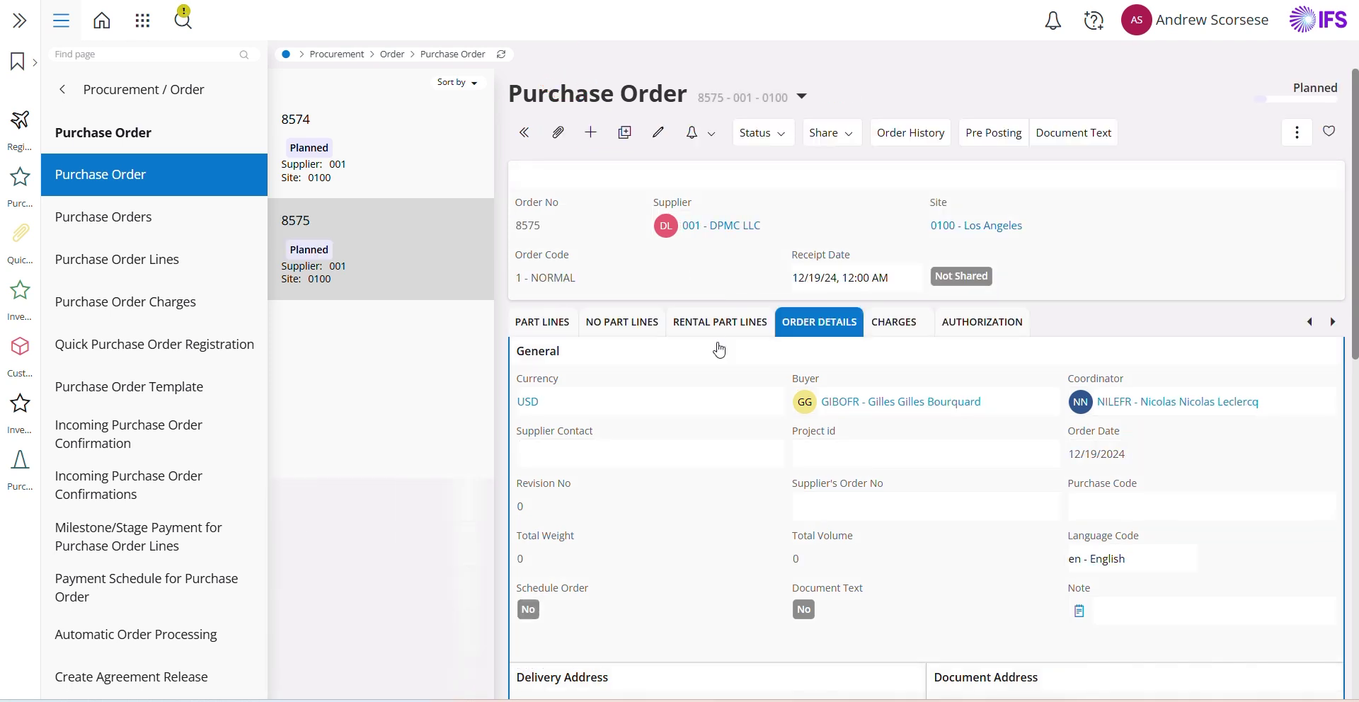
Start creating part lines on order 8575 from purchase order template 1111.
left_click(547, 329)
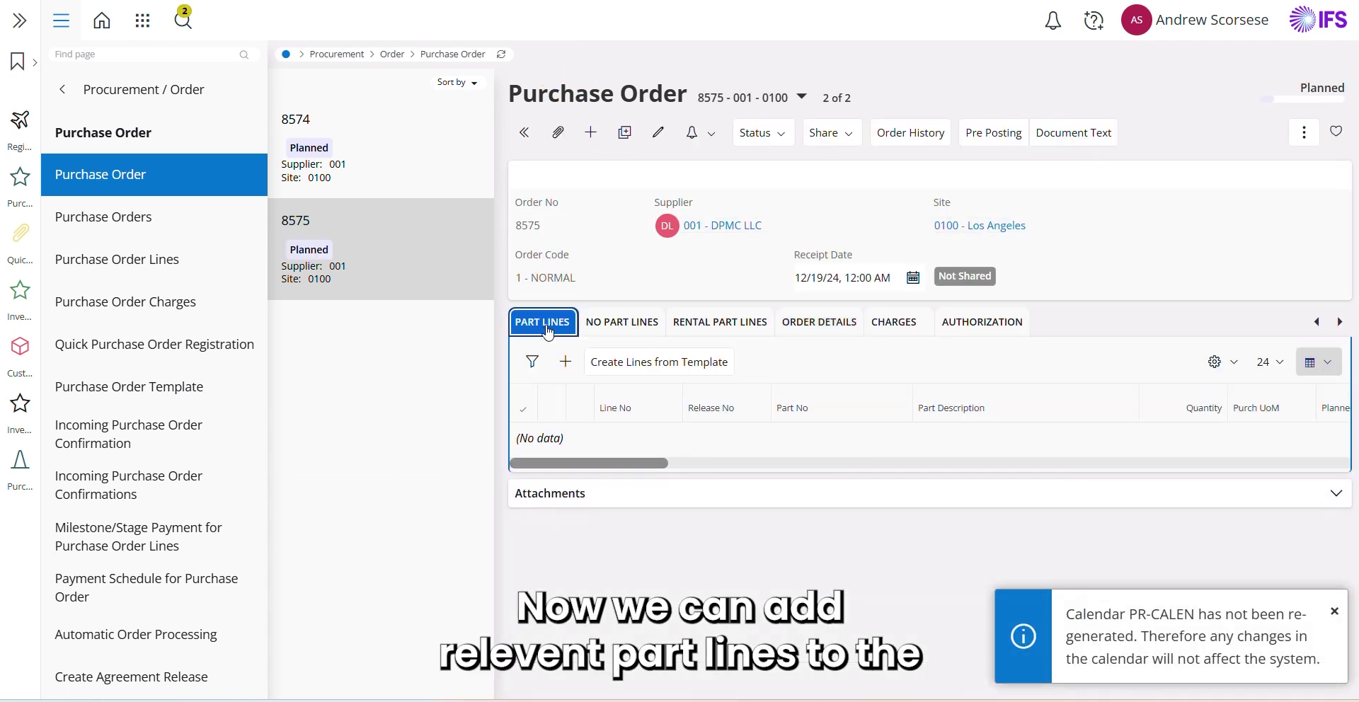
left_click(630, 368)
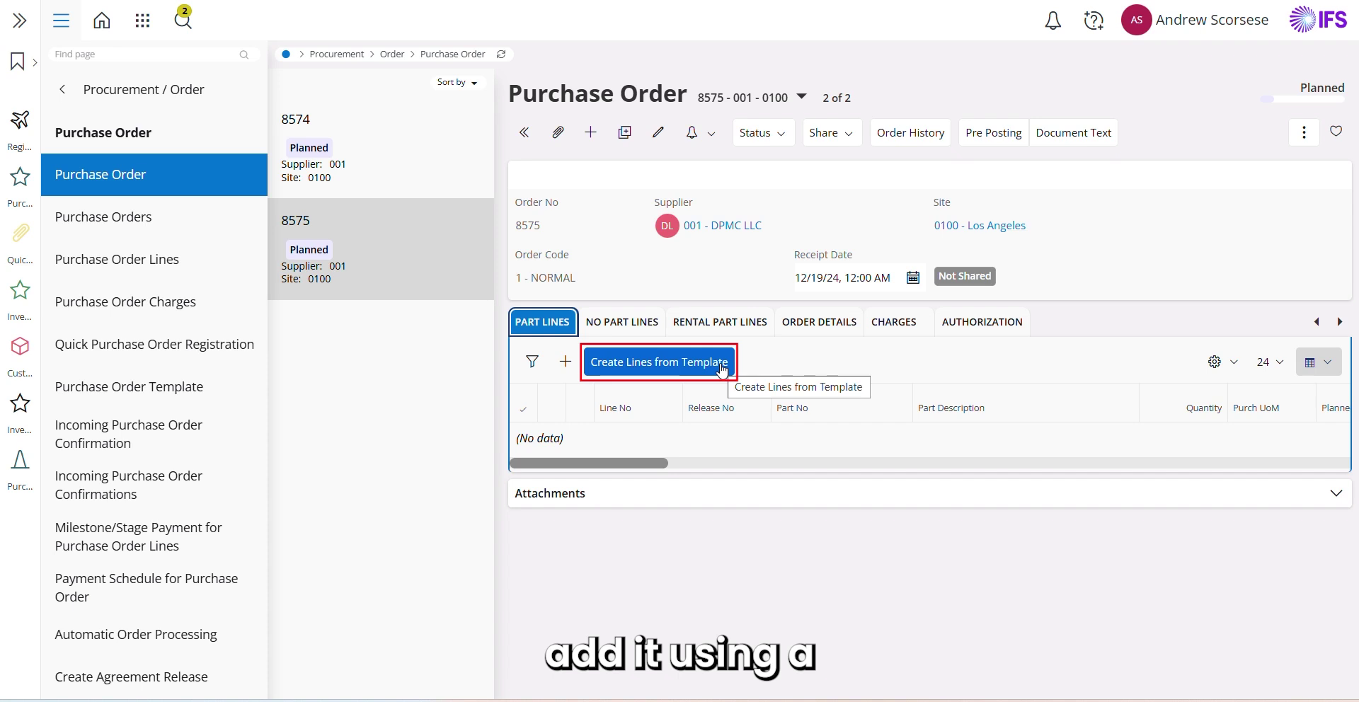
left_click(689, 364)
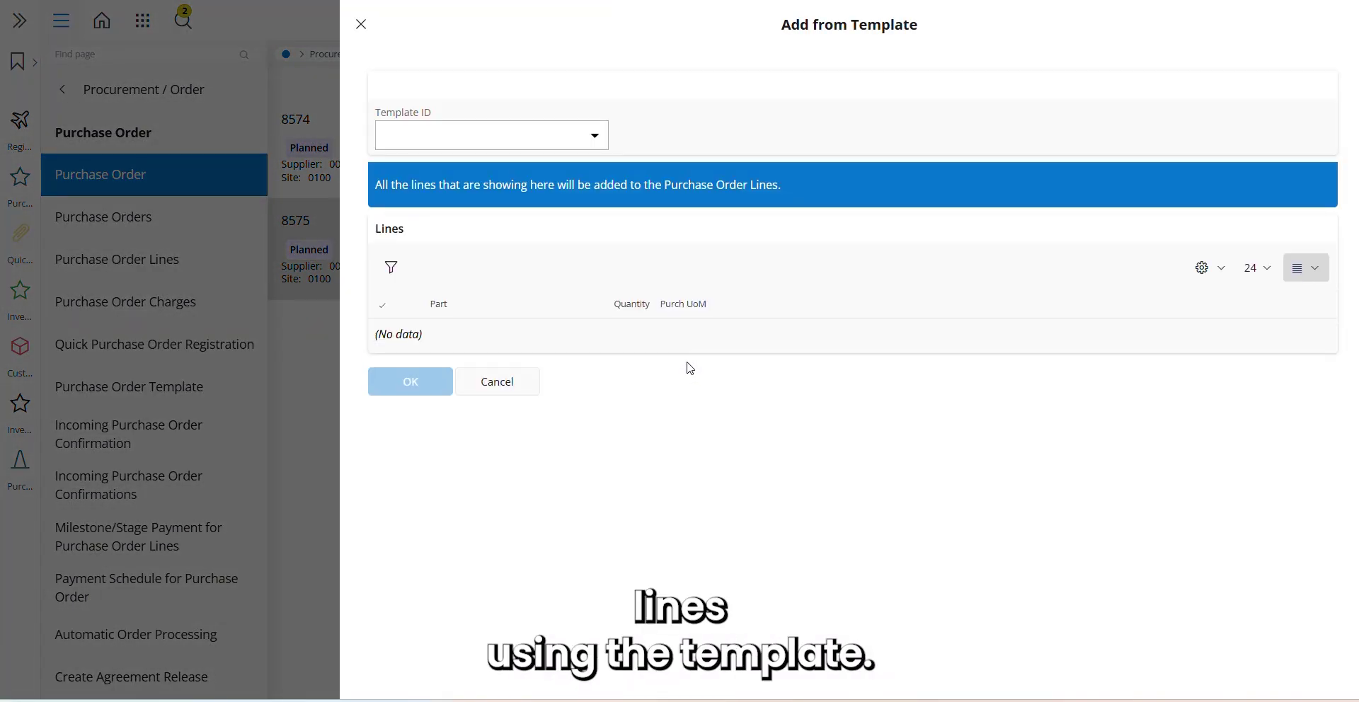
left_click(597, 140)
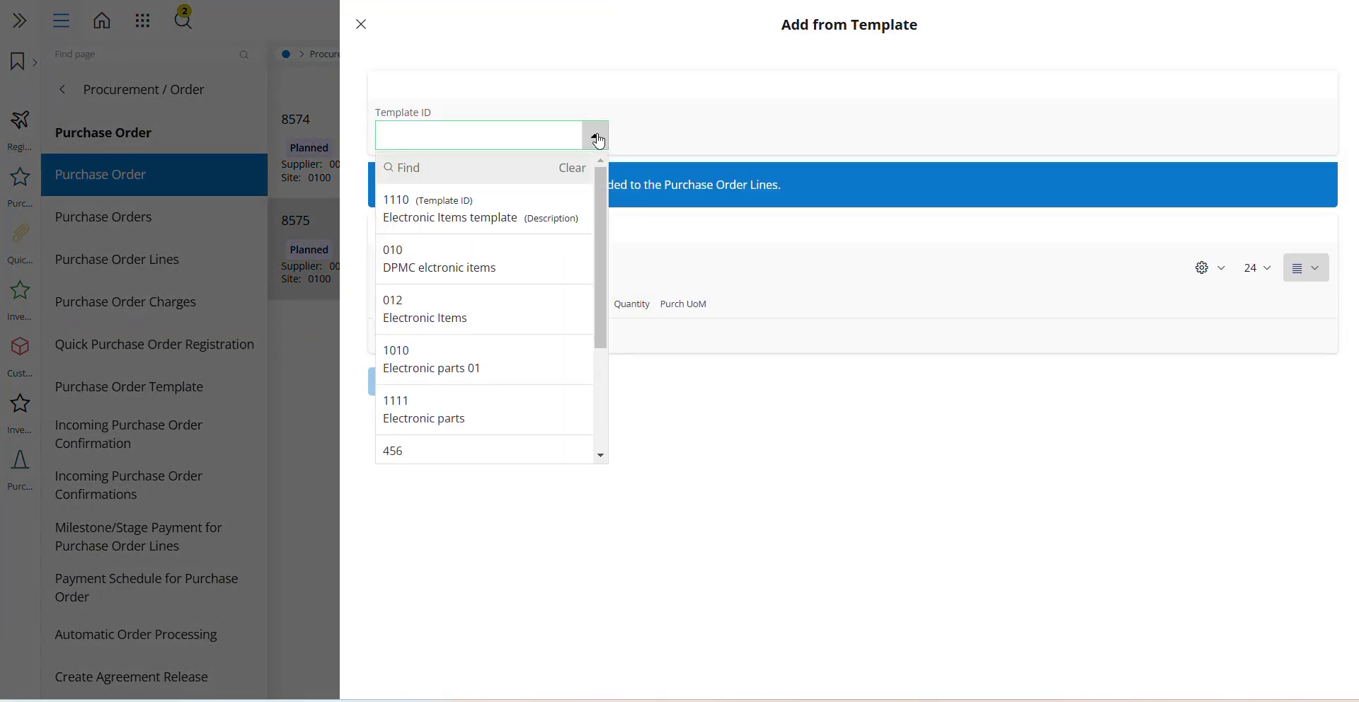
left_click(534, 400)
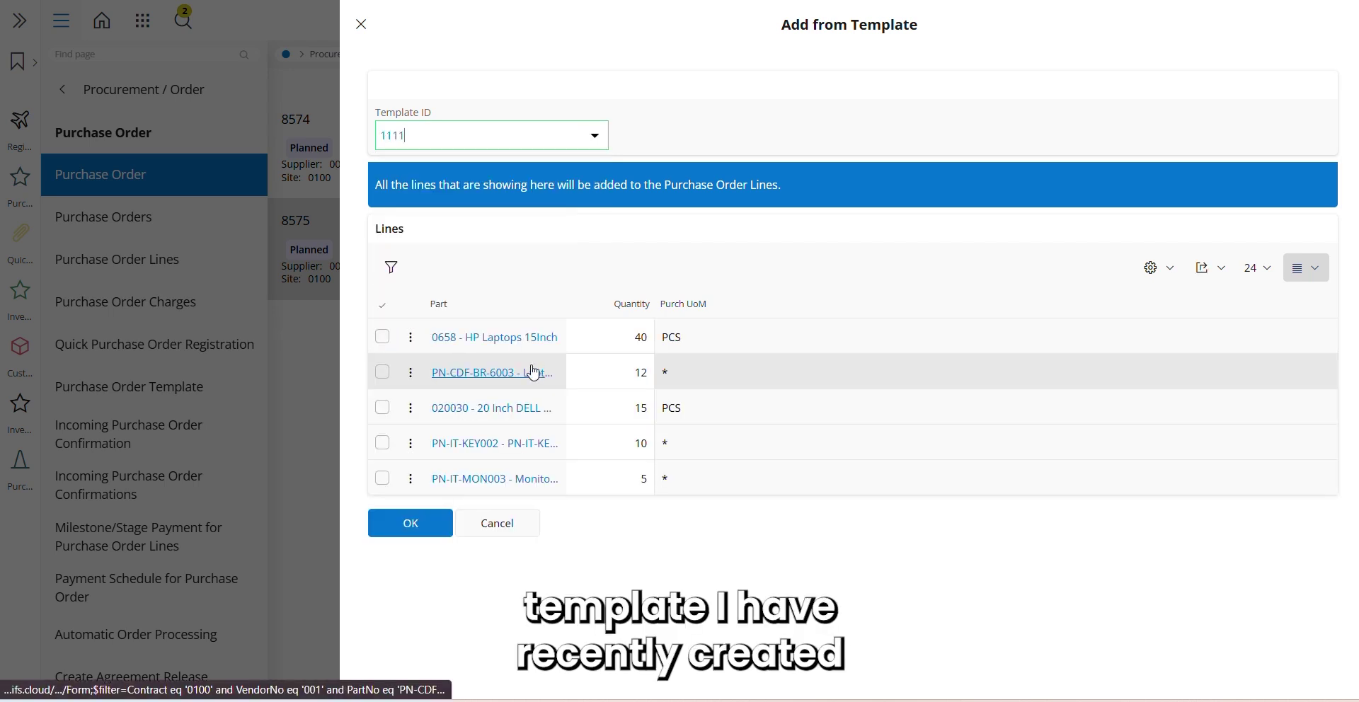
Remove the PN-IT-KEY002 and PN-IT-MON003 template lines and add the remaining three.
left_click(383, 446)
left_click(382, 477)
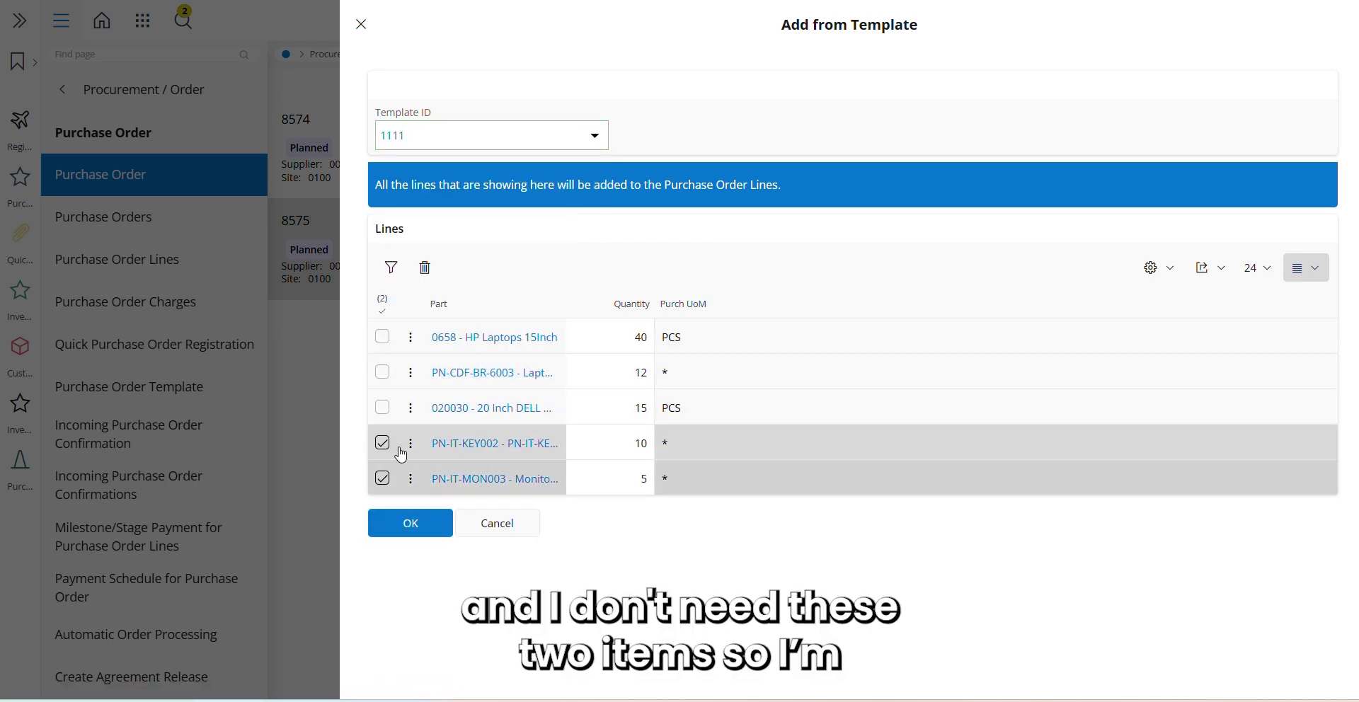
left_click(433, 274)
left_click(710, 287)
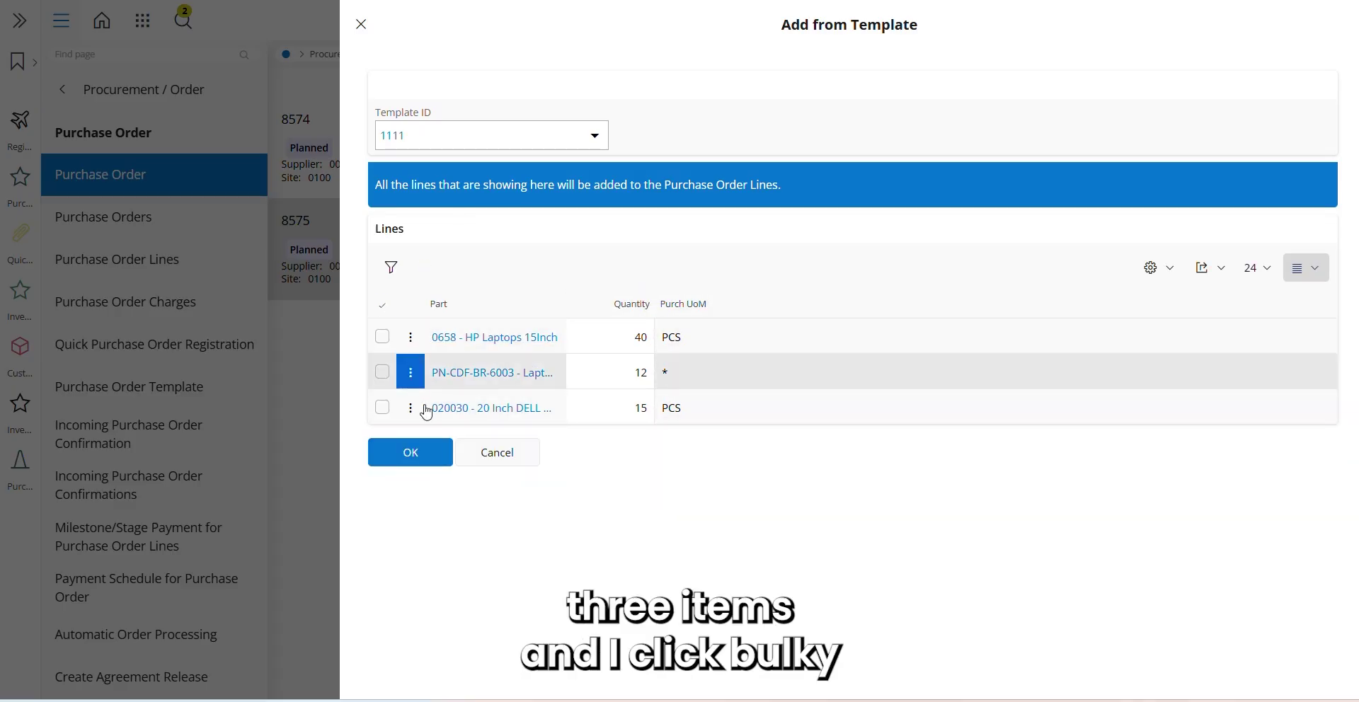
left_click(422, 461)
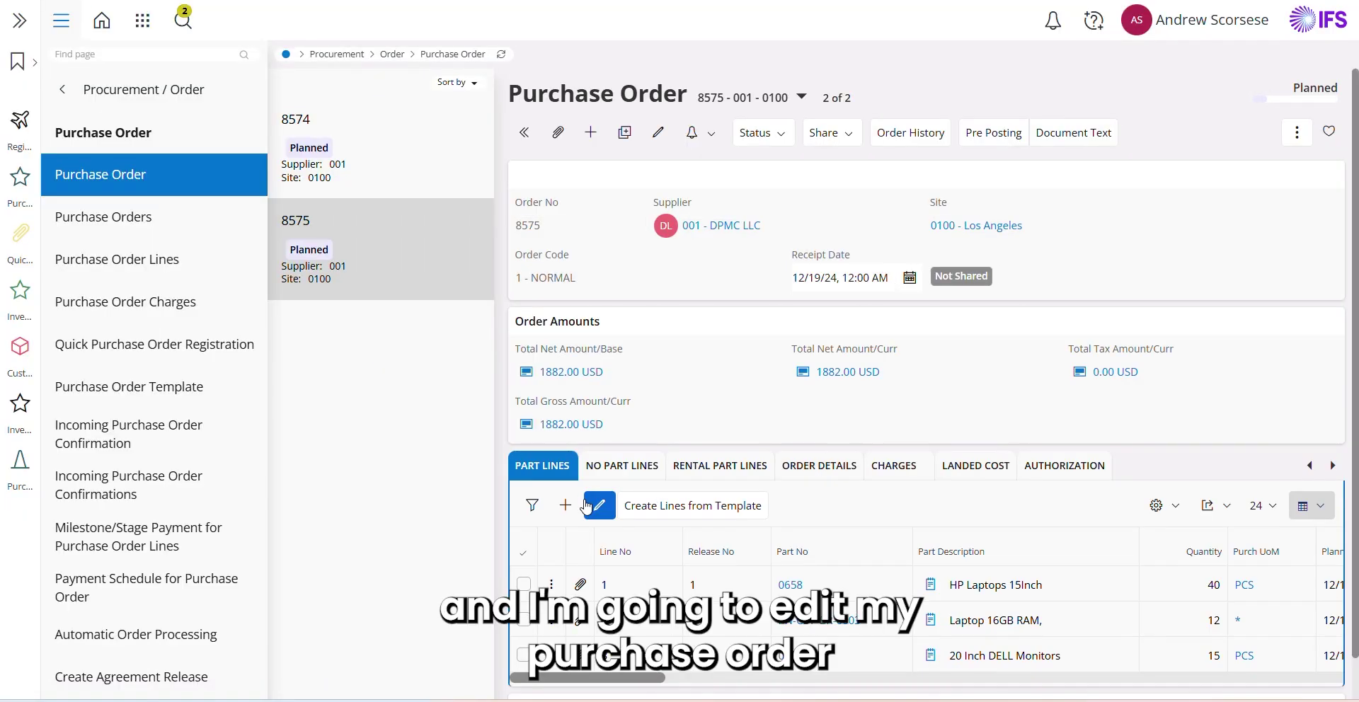
Set the HP Laptops 15Inch line quantity on order 8575 from 40 to 12 and save.
scroll(790, 500, "down", 1)
left_click(598, 460)
left_click(1135, 552)
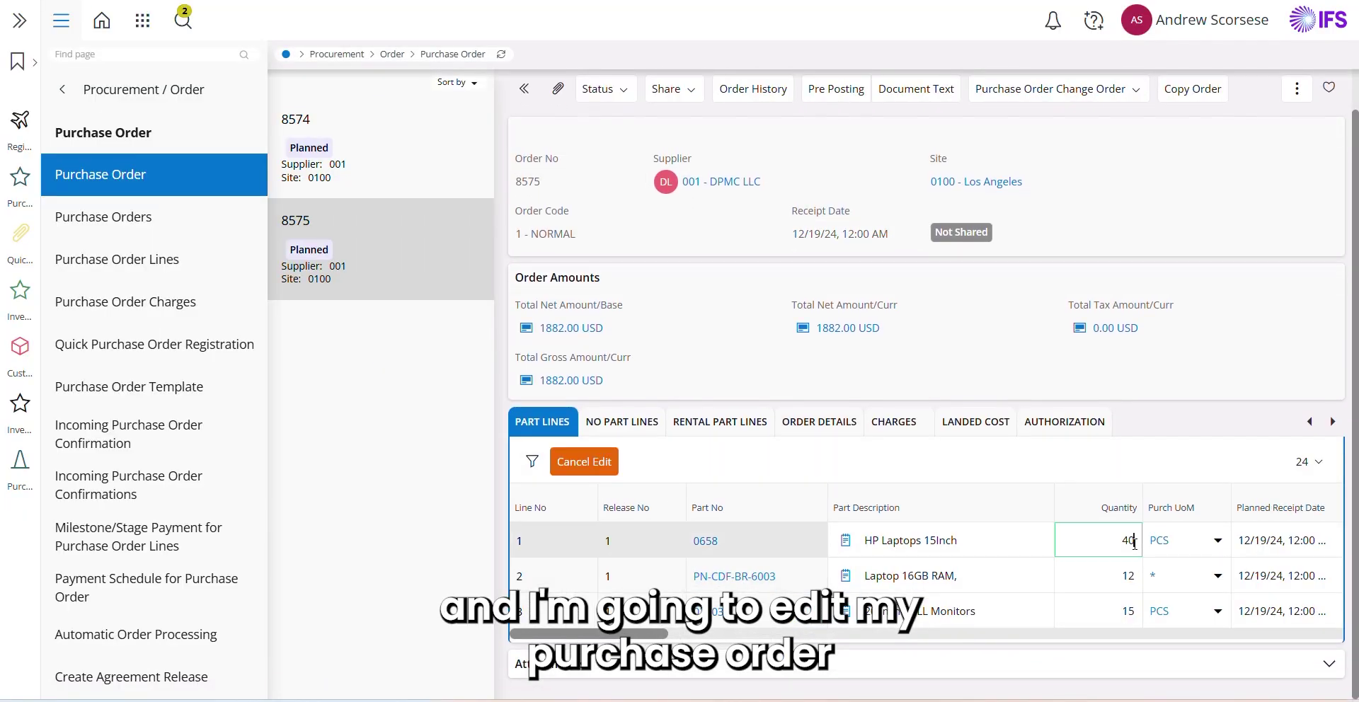
type("12")
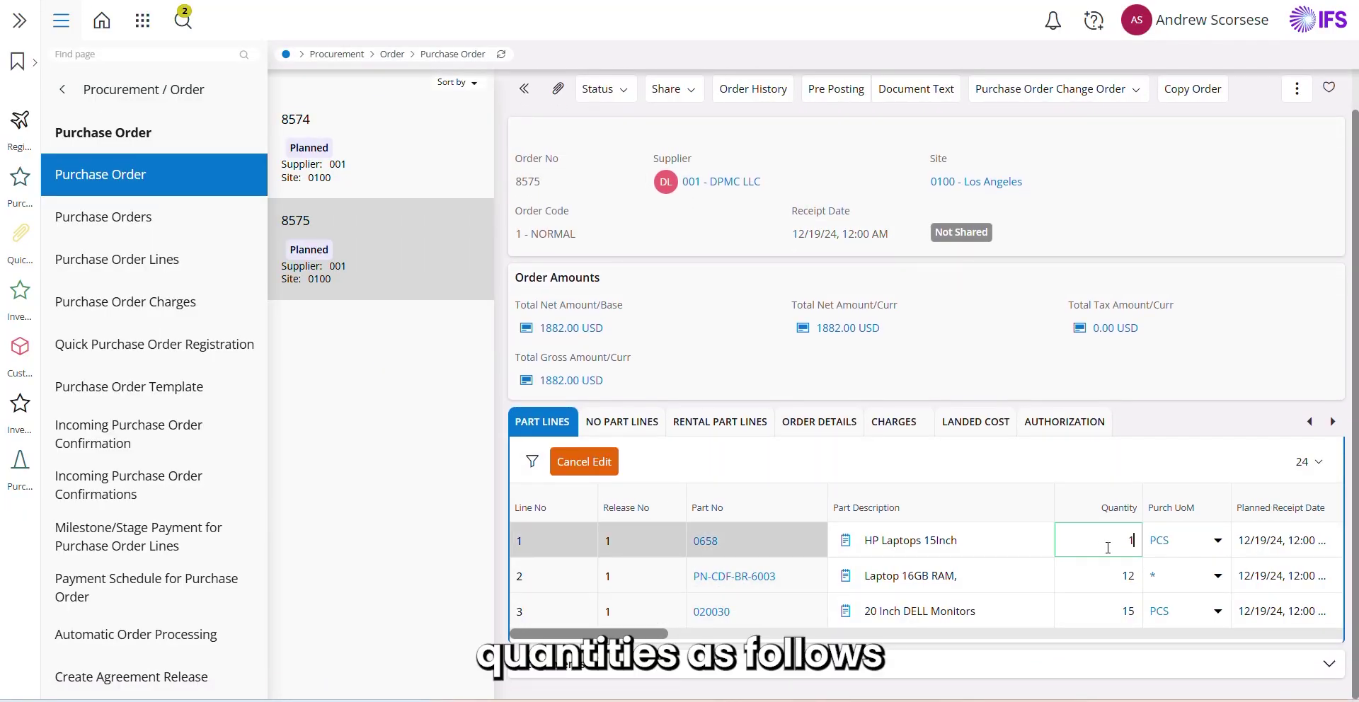
left_click(569, 463)
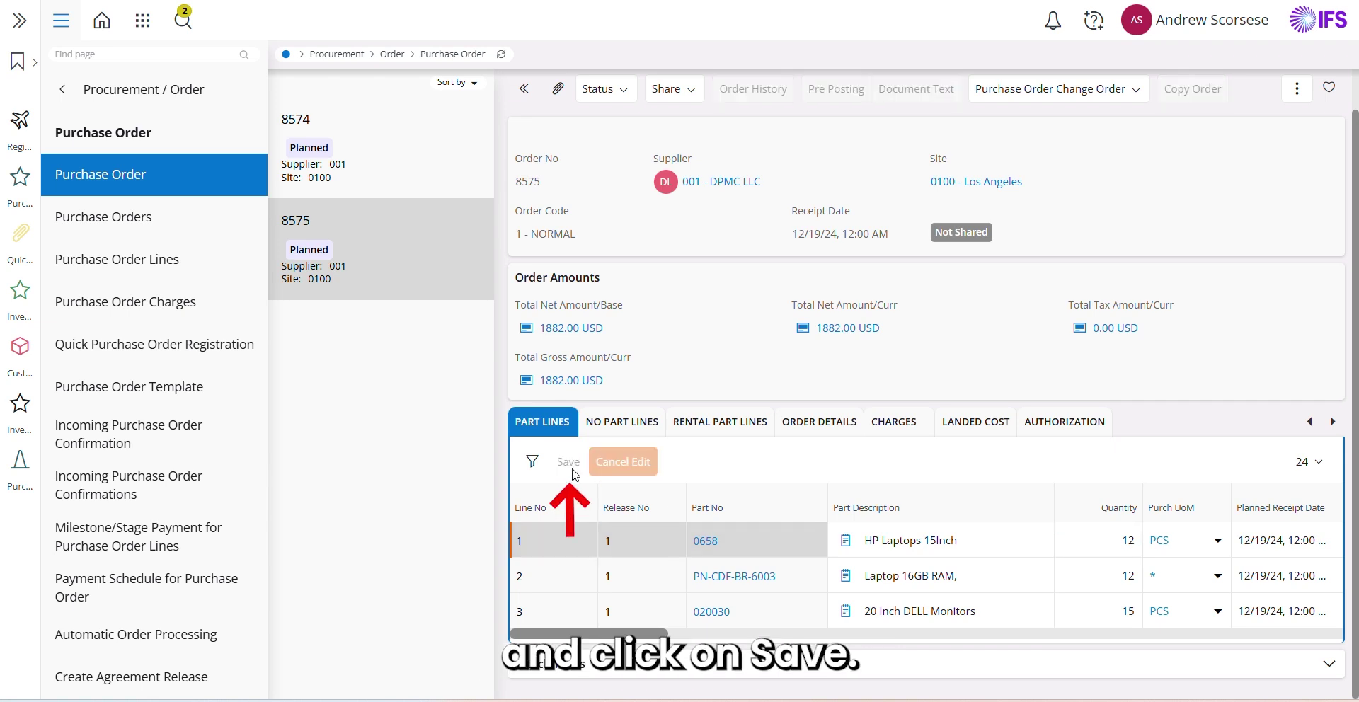